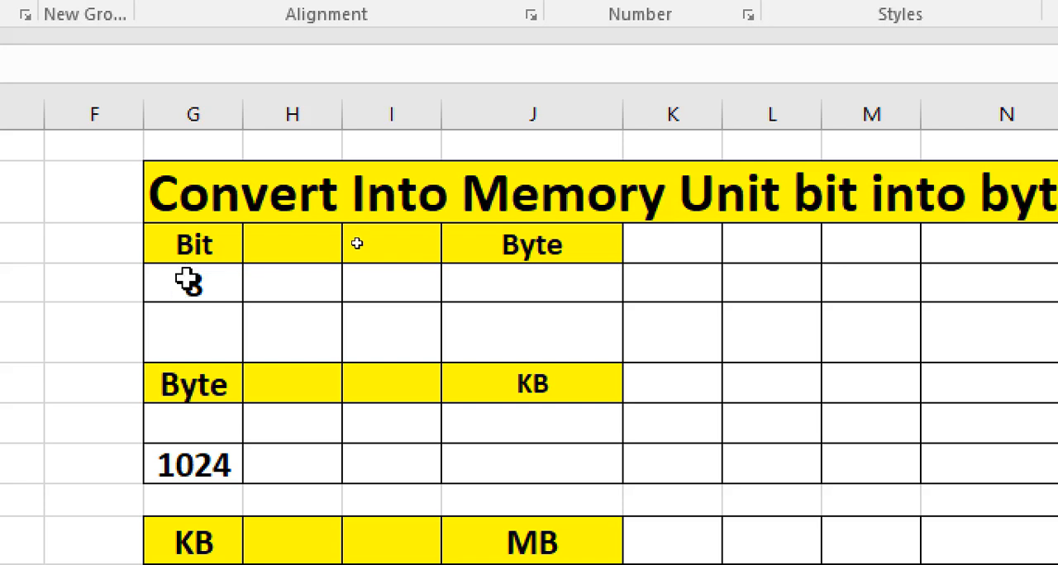
# - Examine the conversion table headings for Bit to Byte, Byte to KB, KB to MB and MB to GB
pyautogui.click(188, 281)
pyautogui.click(211, 240)
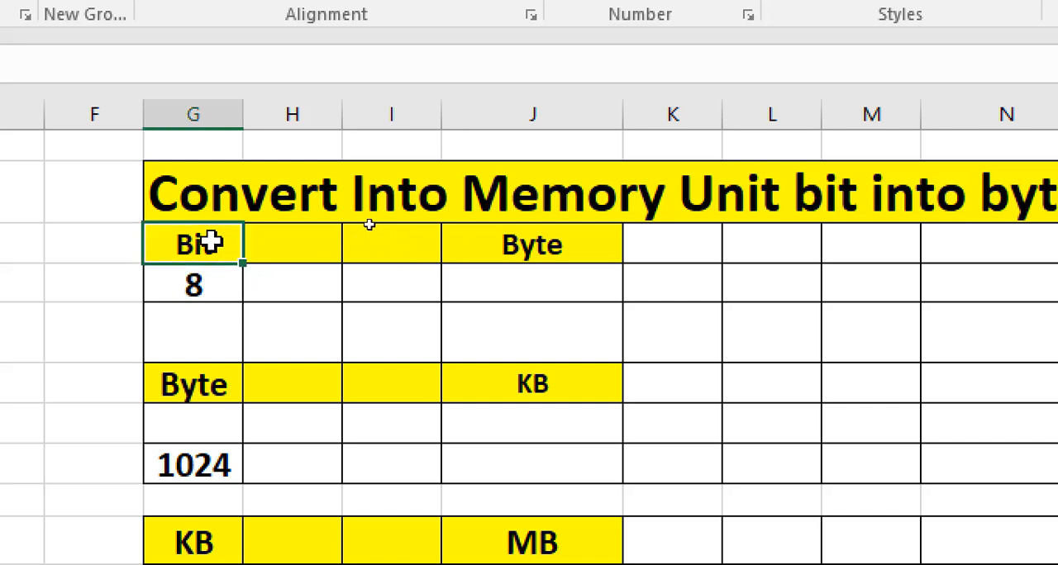
pyautogui.click(532, 231)
pyautogui.click(183, 241)
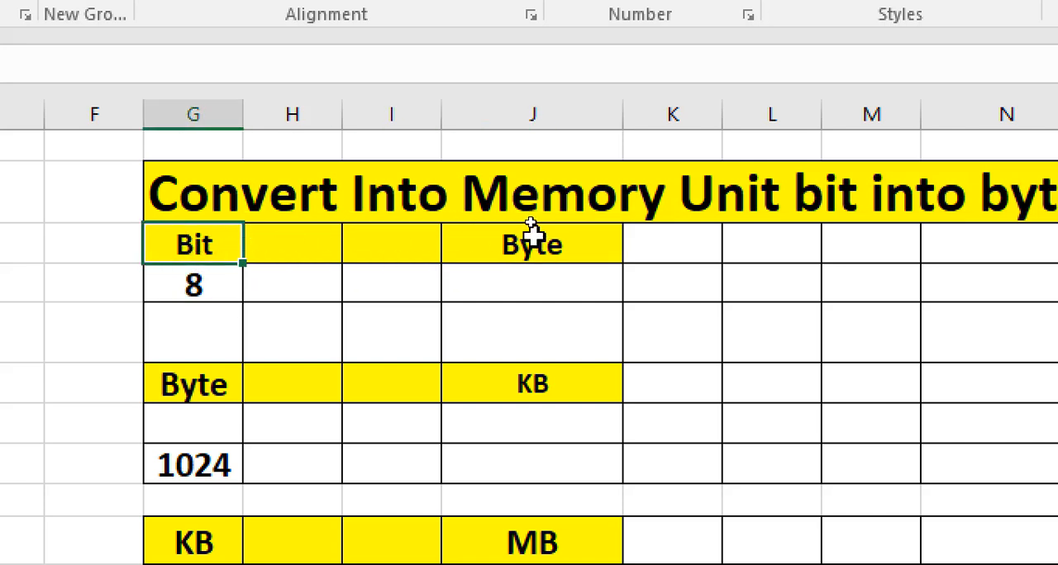
pyautogui.click(532, 231)
pyautogui.click(212, 378)
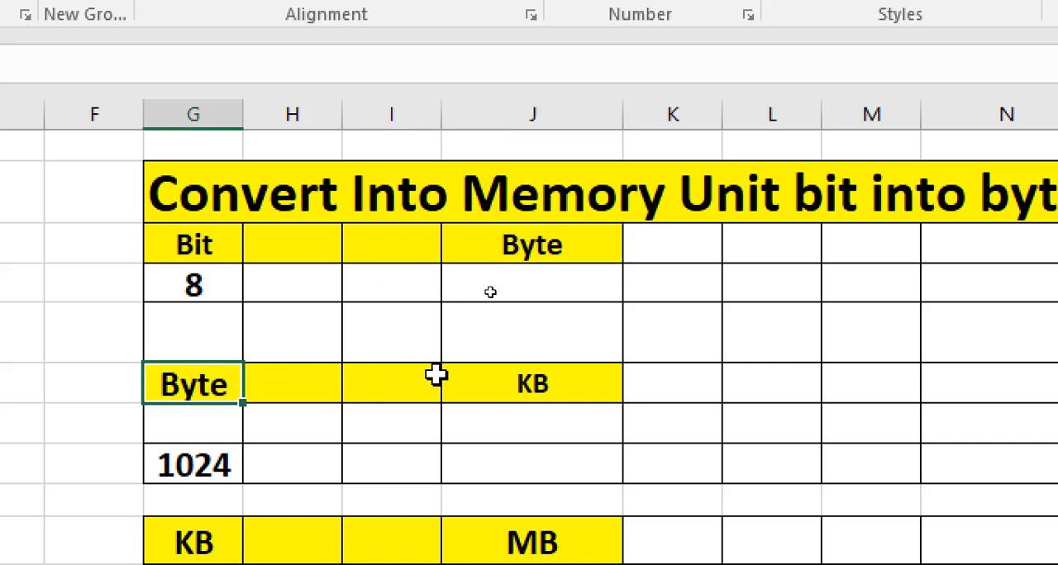
pyautogui.click(510, 377)
pyautogui.scroll(-1, 536, 368)
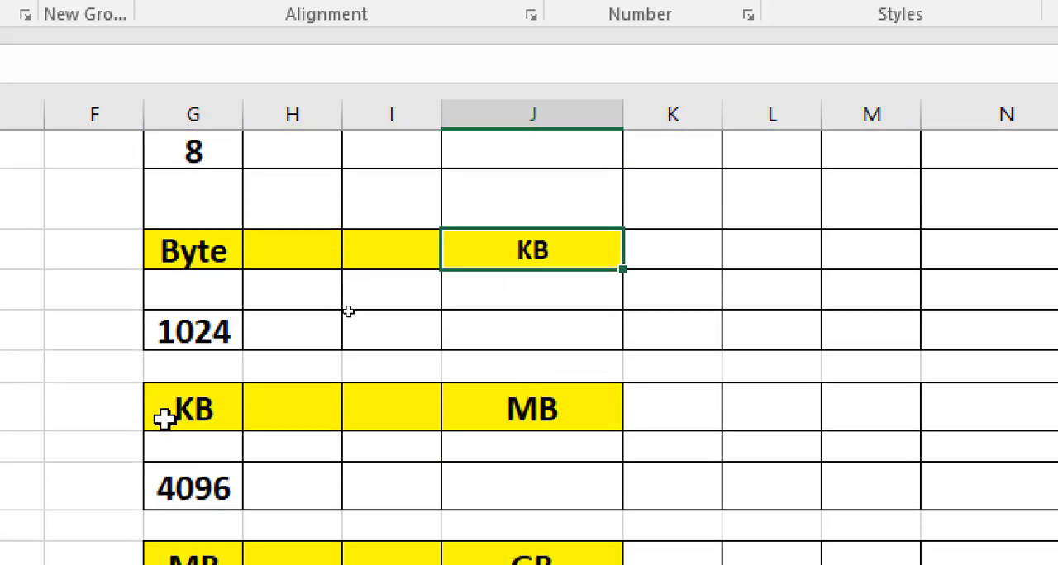
pyautogui.click(164, 417)
pyautogui.click(533, 410)
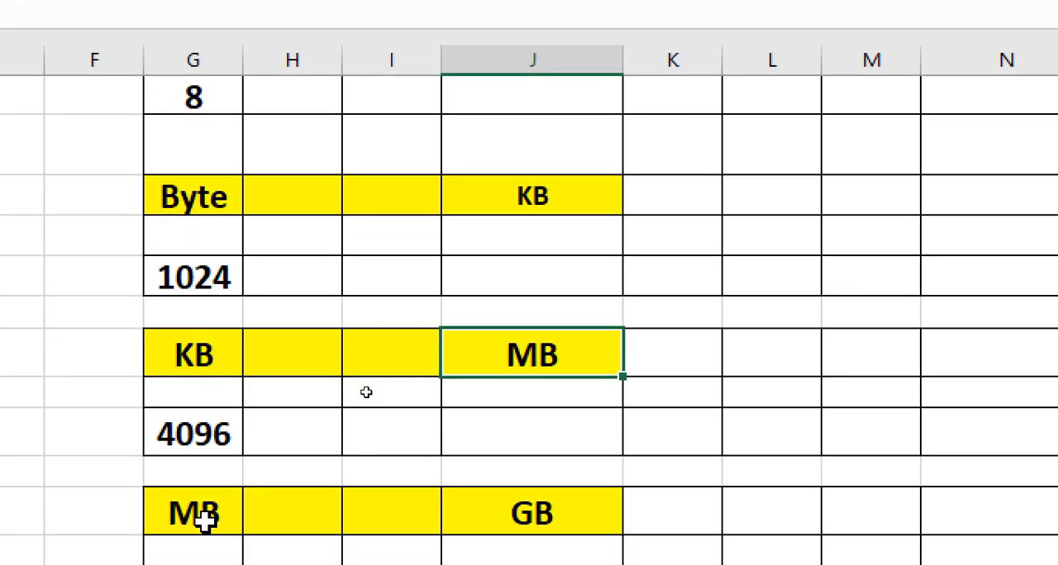
pyautogui.click(208, 559)
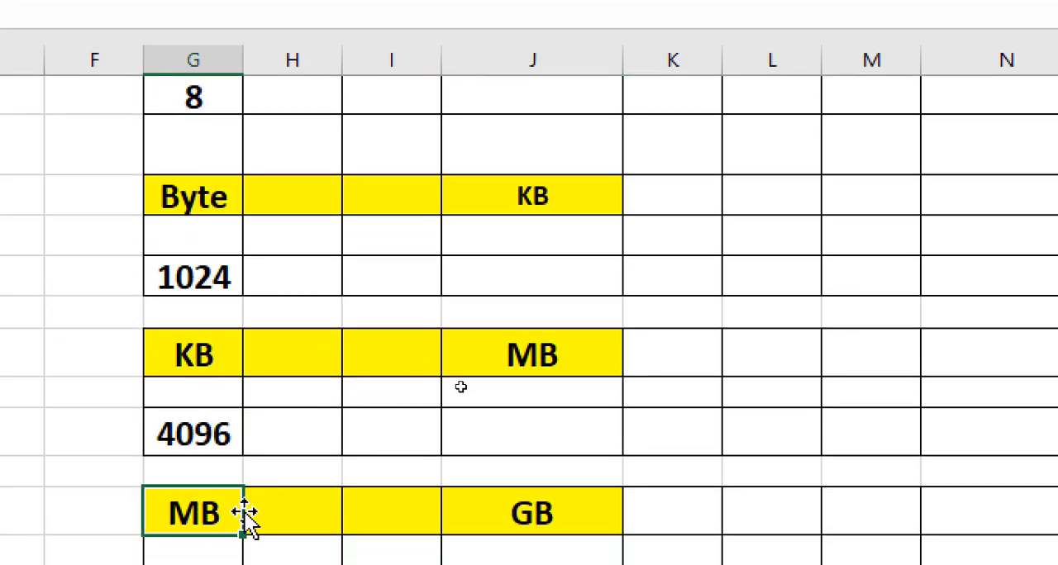
pyautogui.click(508, 517)
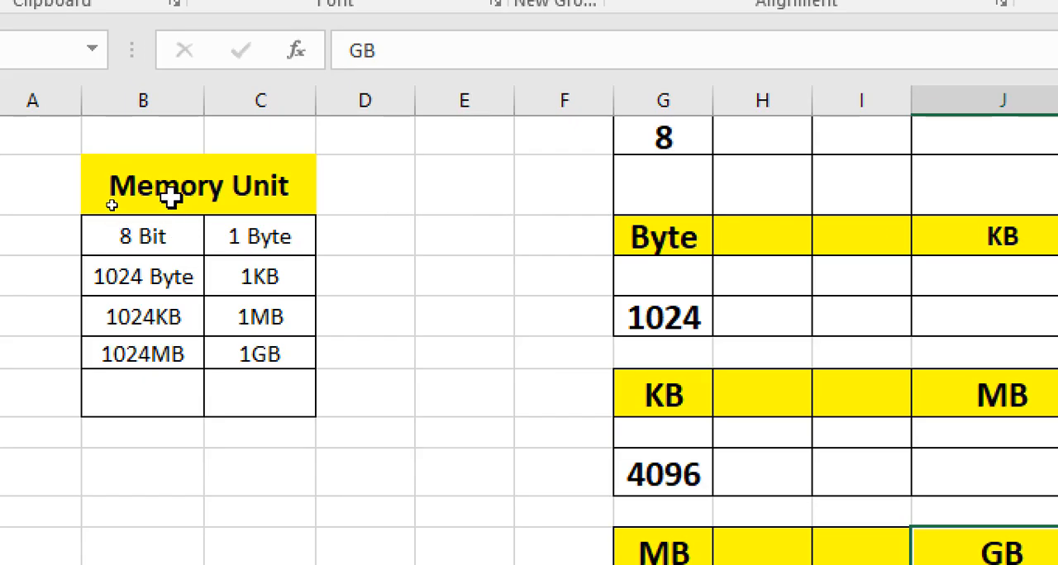
# - Examine the Memory Unit reference table row by row, from 8 Bit through 1024MB and their equivalents
pyautogui.click(213, 182)
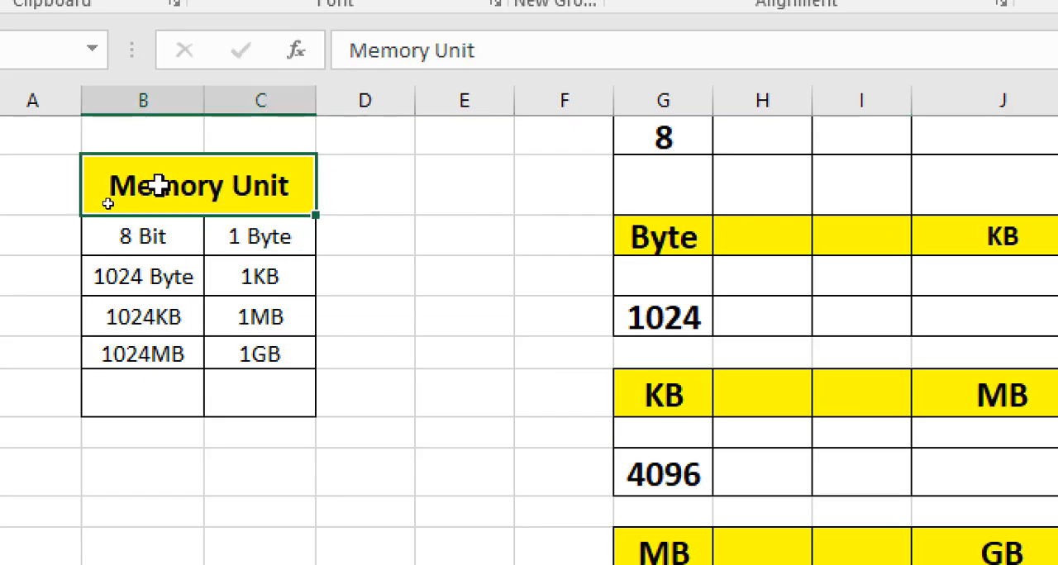
pyautogui.click(142, 234)
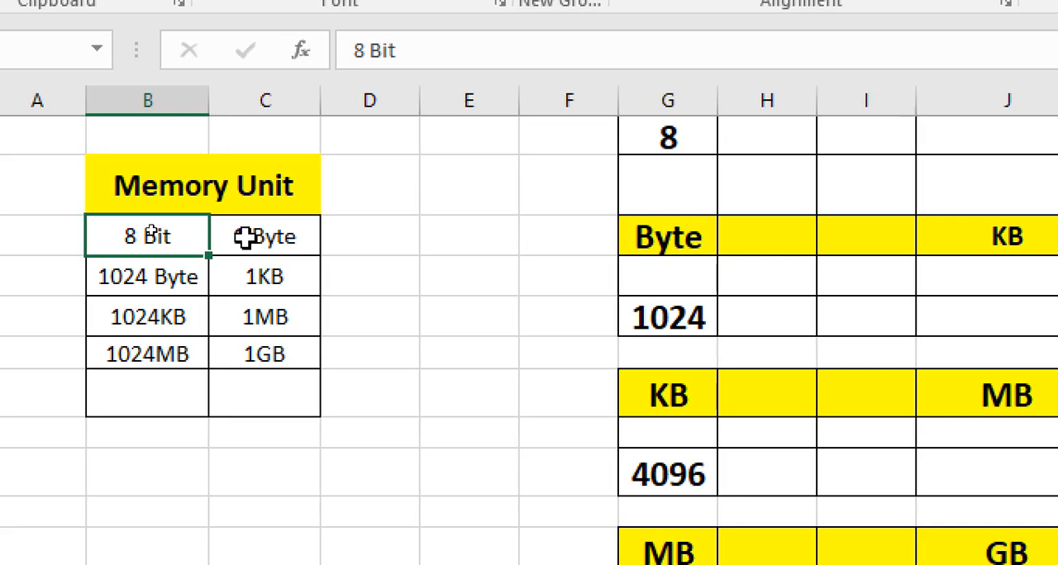
pyautogui.click(249, 231)
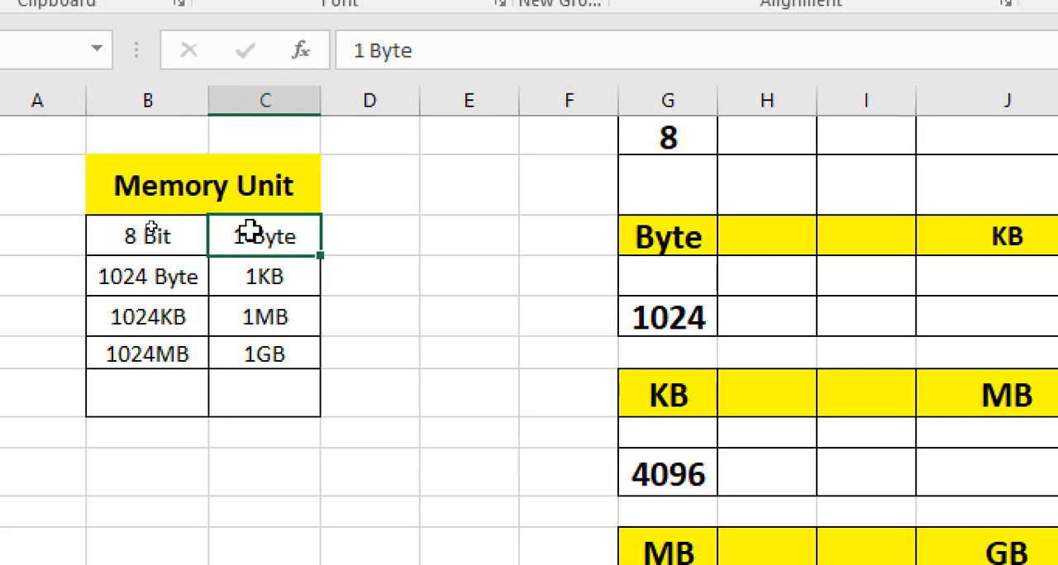
pyautogui.click(138, 281)
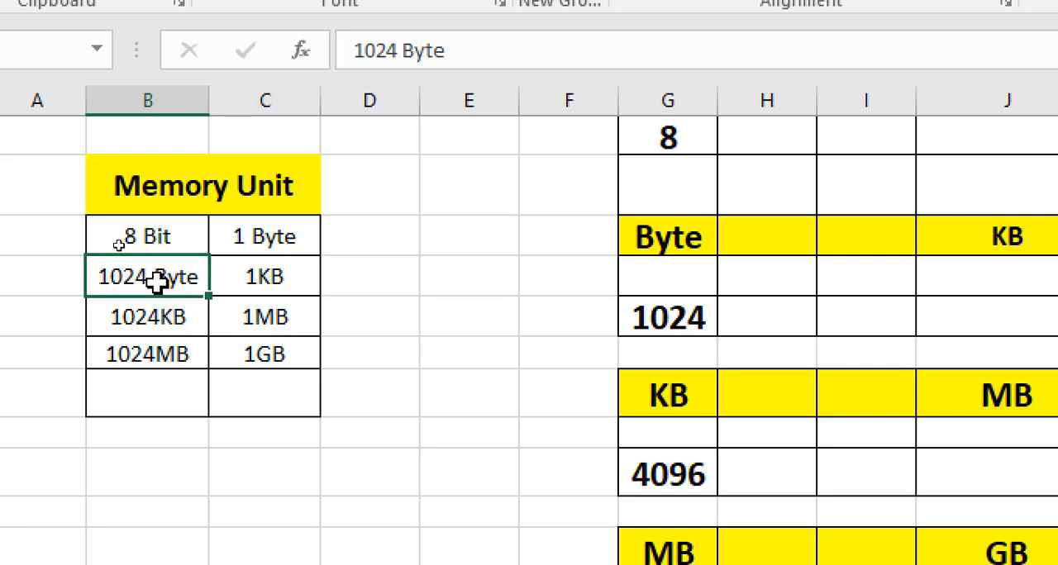
pyautogui.click(261, 277)
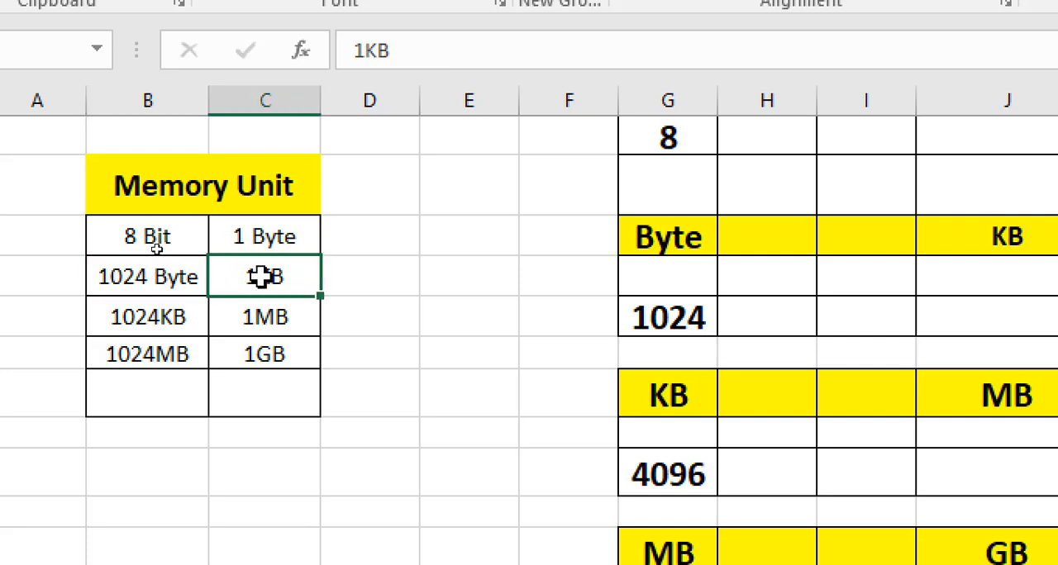
pyautogui.click(142, 319)
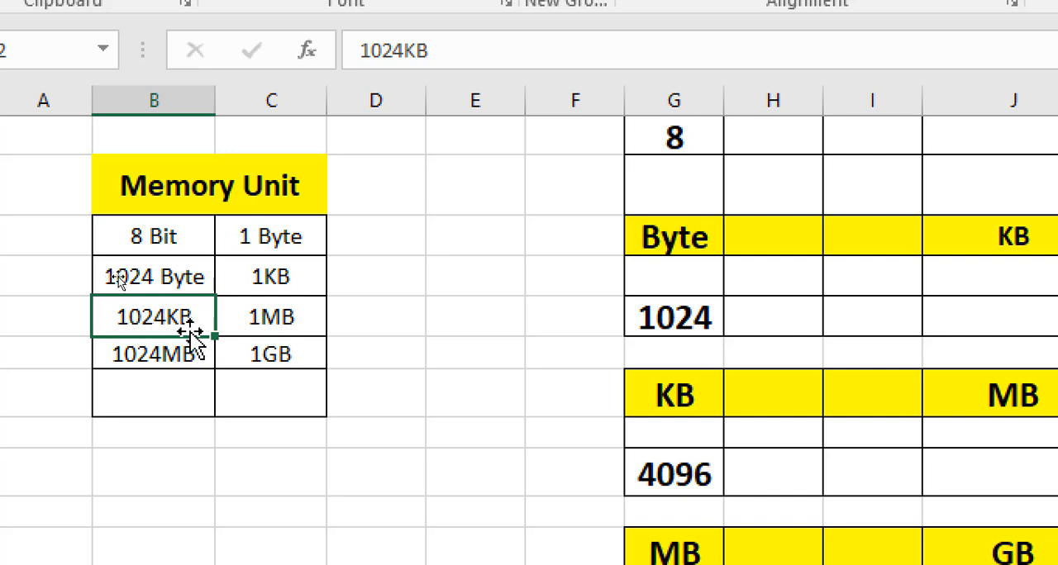
pyautogui.click(264, 318)
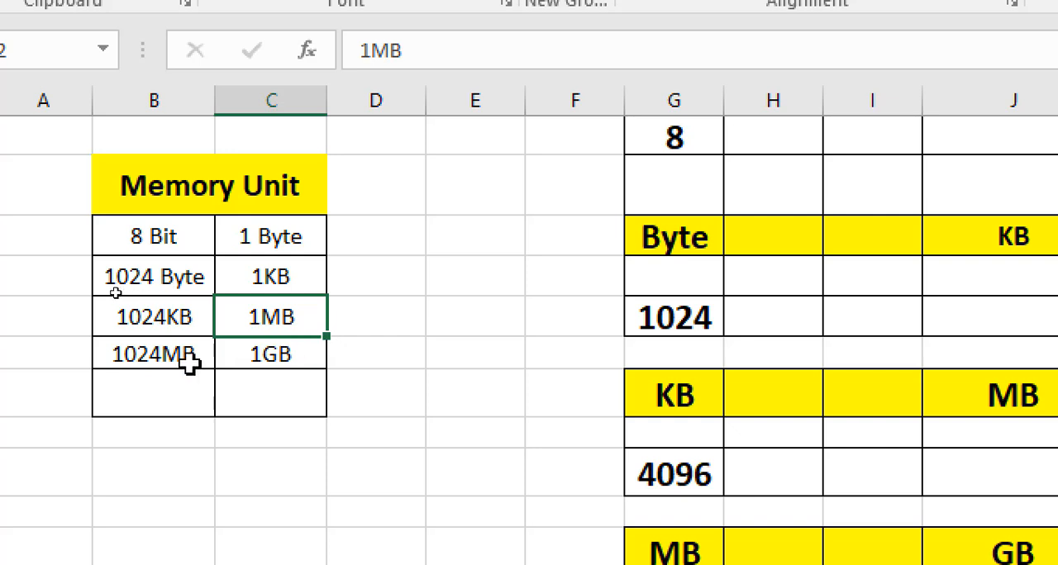
pyautogui.click(147, 364)
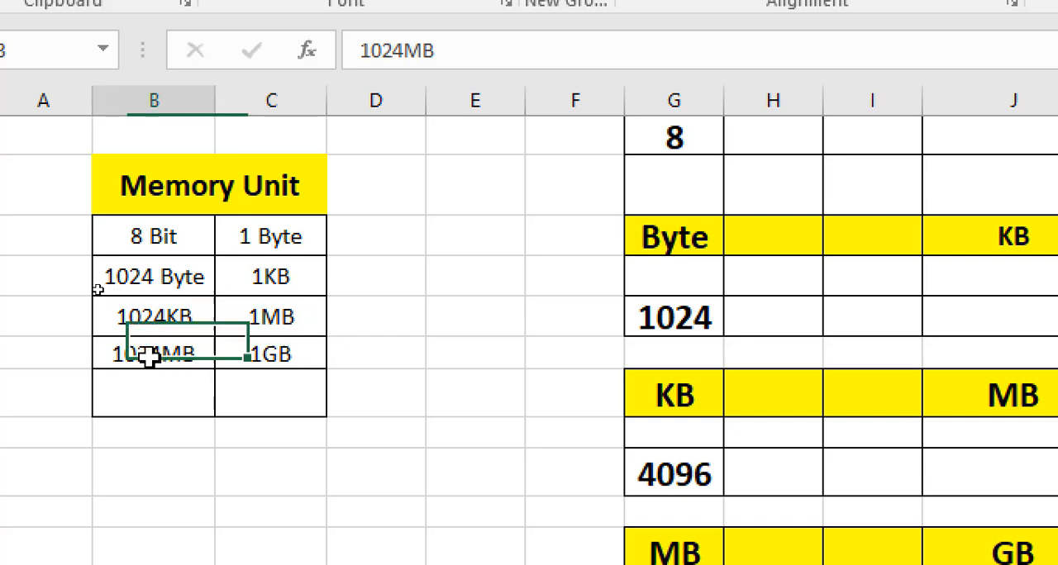
pyautogui.click(282, 360)
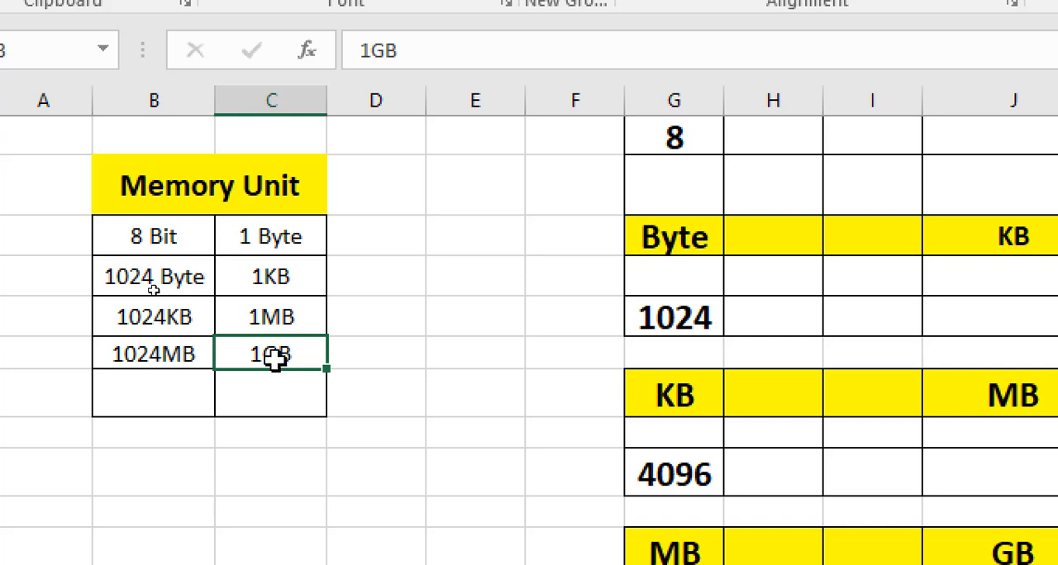
pyautogui.click(158, 366)
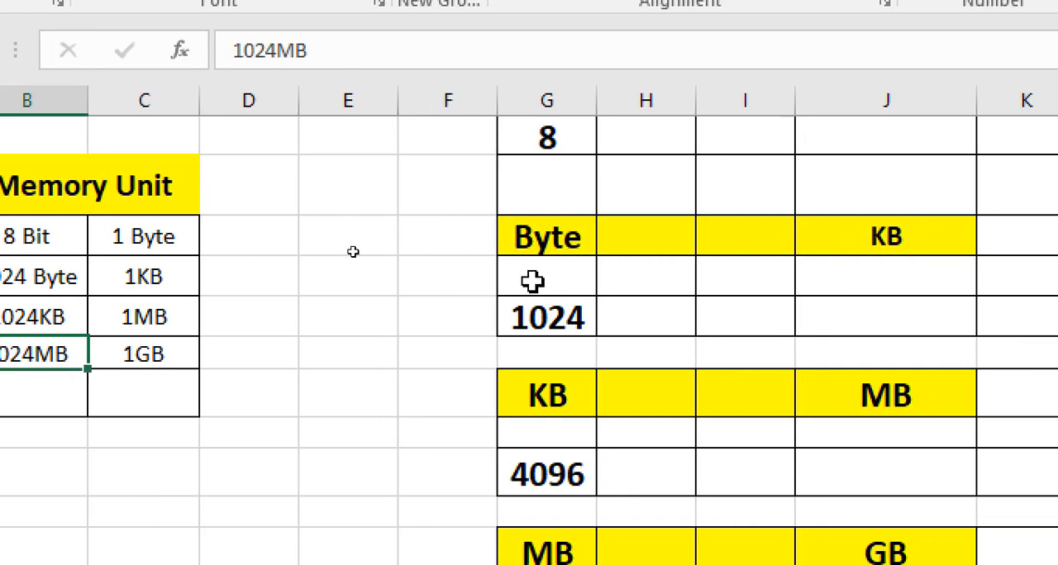
# - Examine the Byte to KB section's input and result cells and the Bit to Byte headings
pyautogui.click(533, 282)
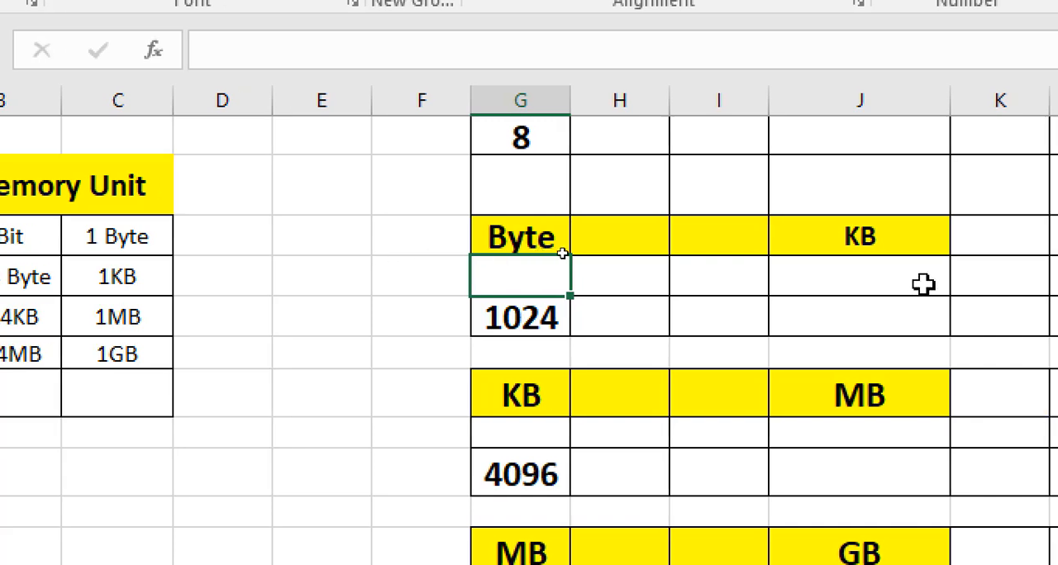
pyautogui.click(865, 273)
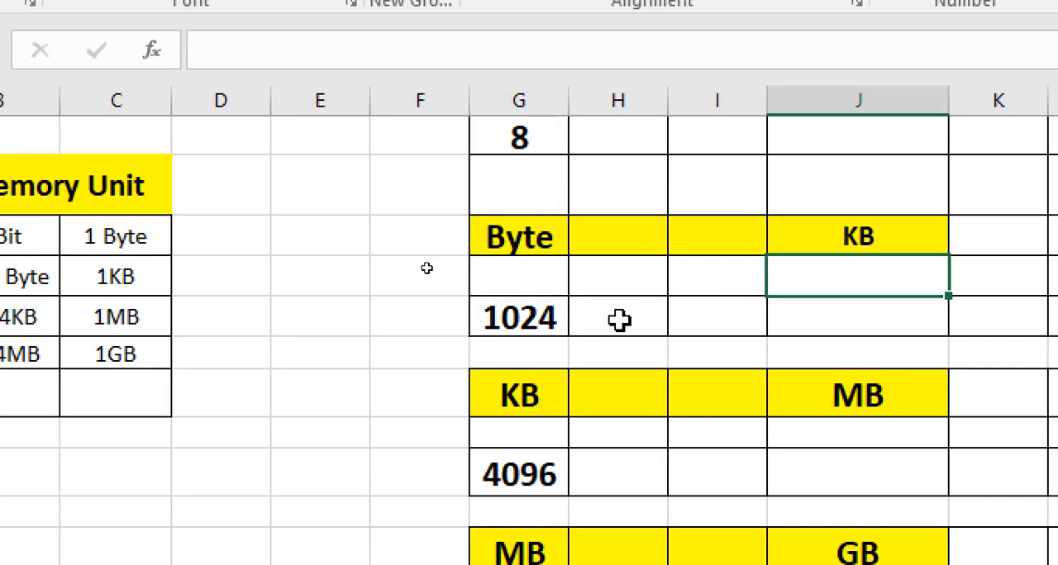
pyautogui.click(821, 320)
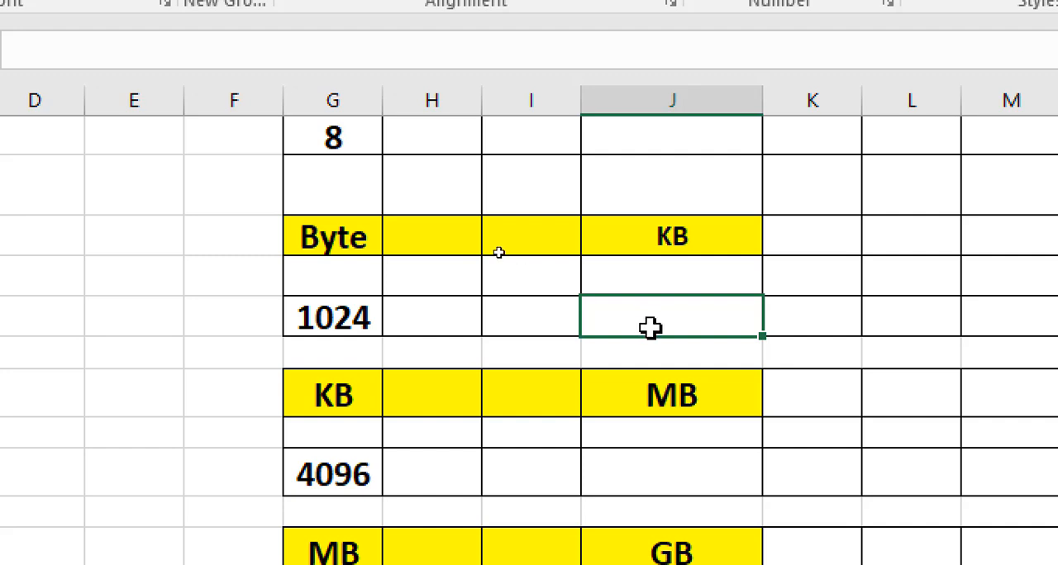
pyautogui.click(374, 239)
pyautogui.click(686, 242)
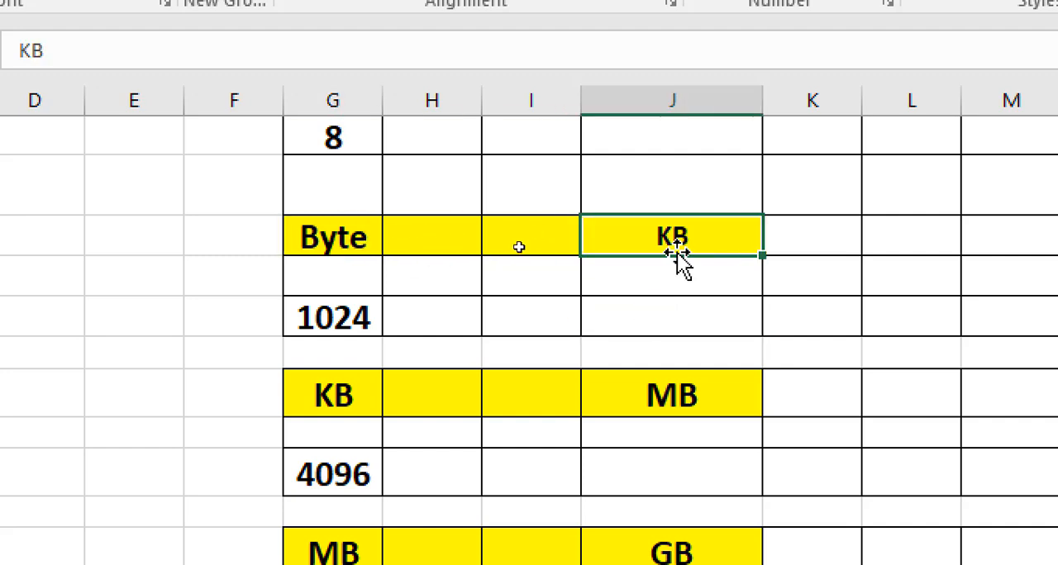
pyautogui.scroll(1, 524, 220)
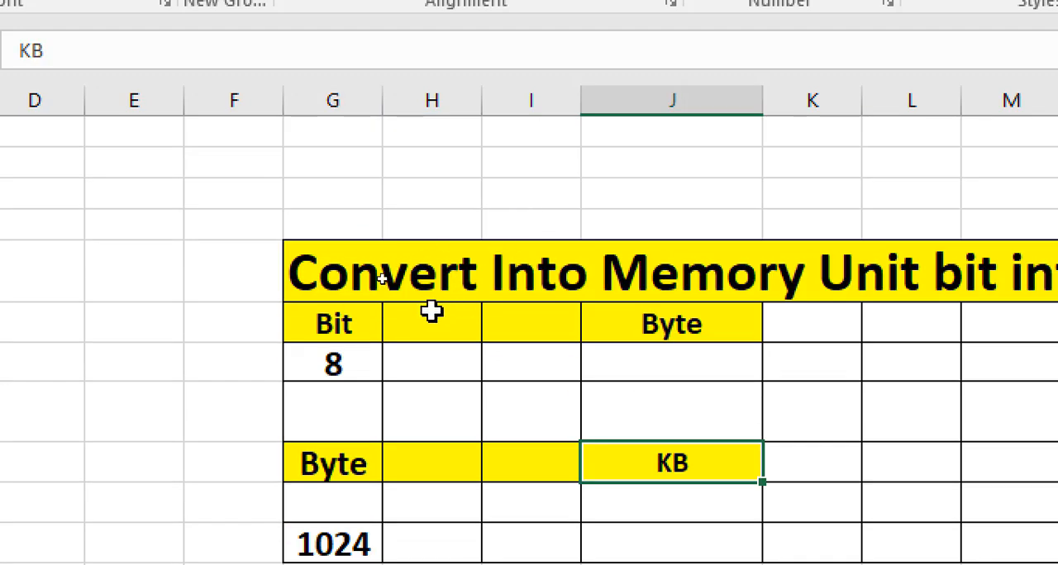
pyautogui.click(325, 334)
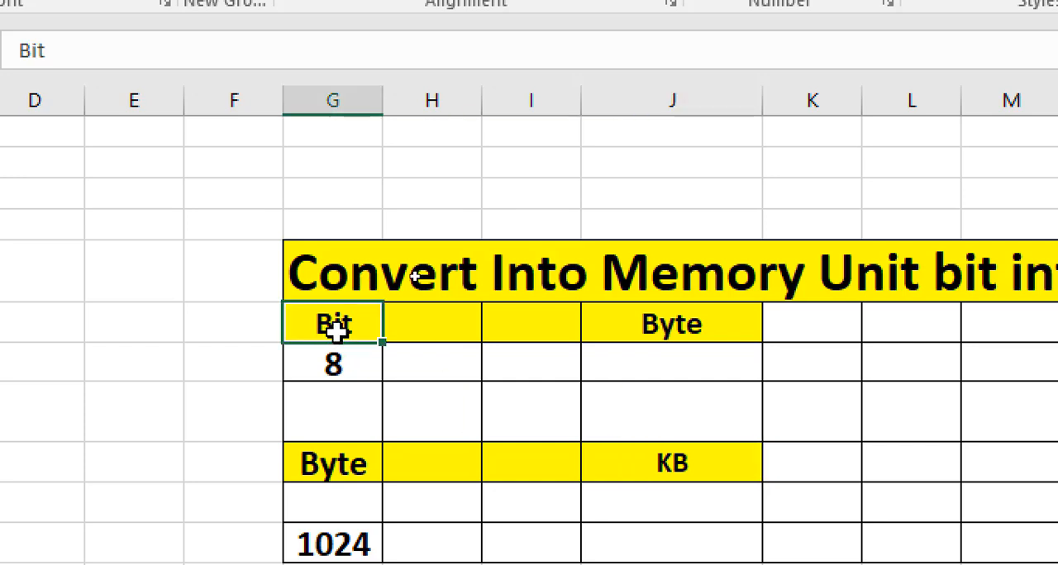
pyautogui.click(637, 331)
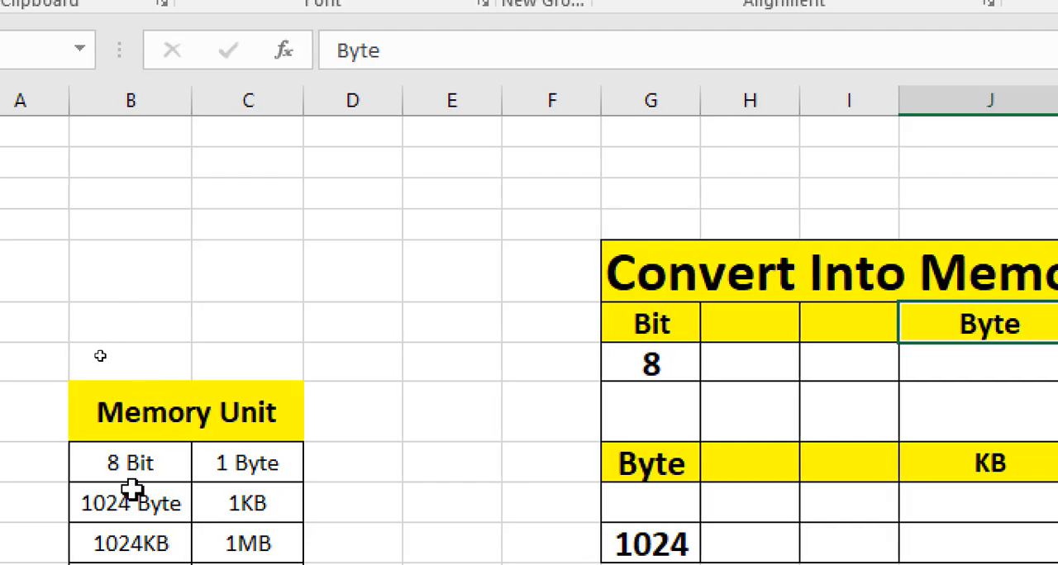
# - Review each unit pair in the Memory Unit reference table again, from bits and bytes to MB and GB
pyautogui.click(133, 464)
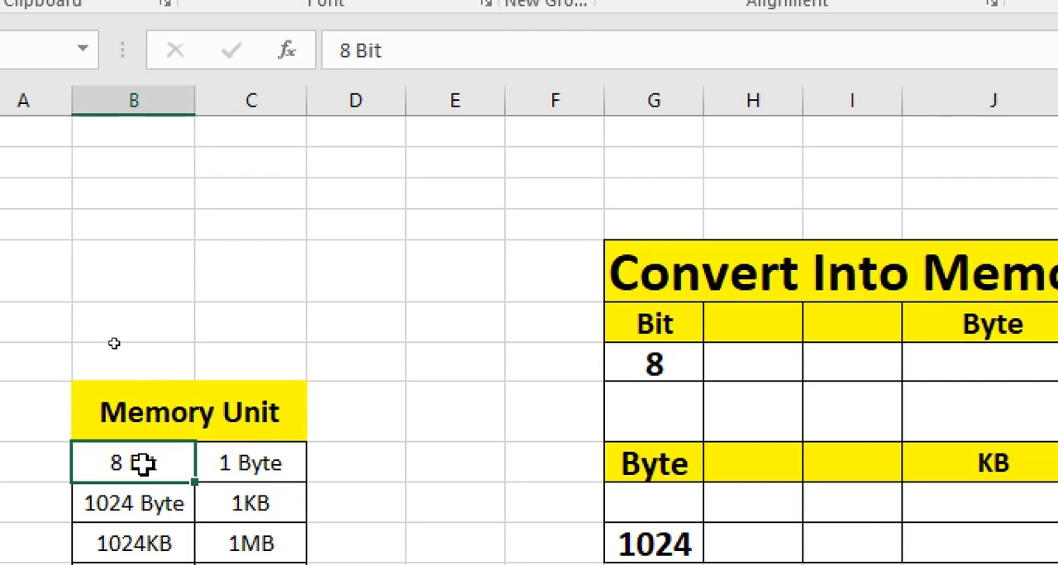
pyautogui.click(258, 468)
pyautogui.click(189, 503)
pyautogui.click(265, 502)
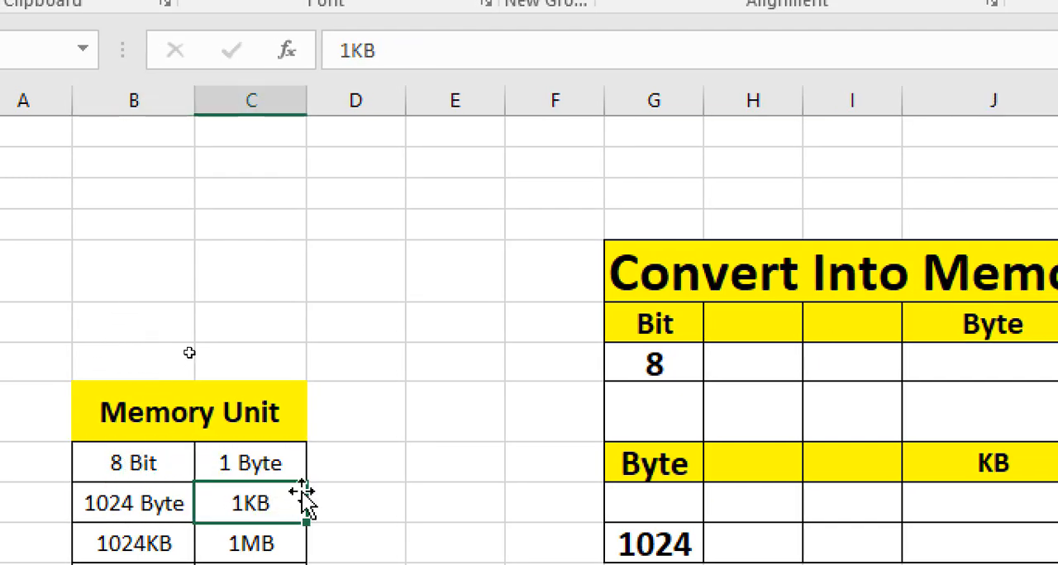
pyautogui.scroll(-1, 304, 496)
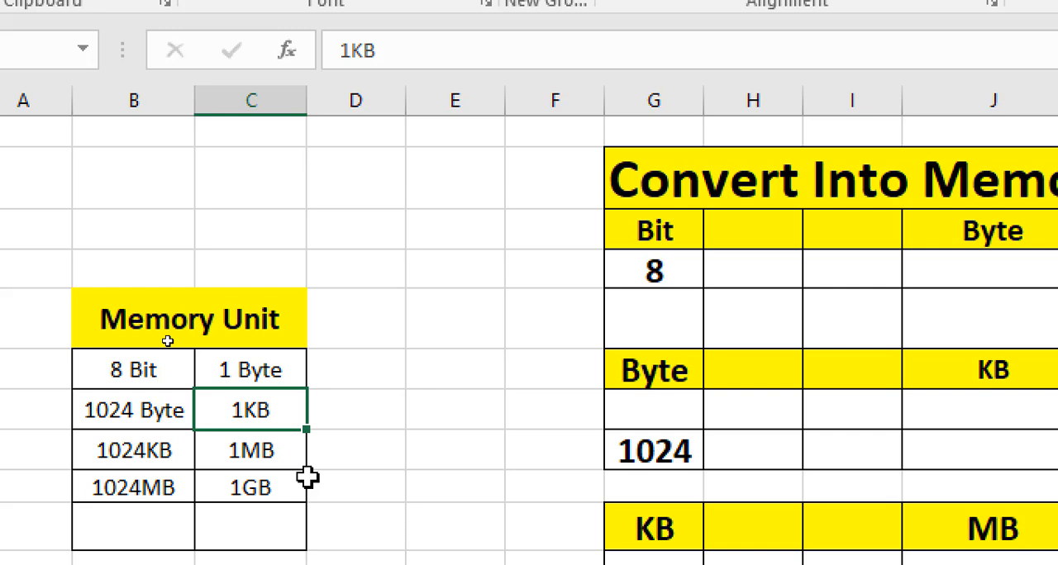
pyautogui.click(165, 452)
pyautogui.click(237, 453)
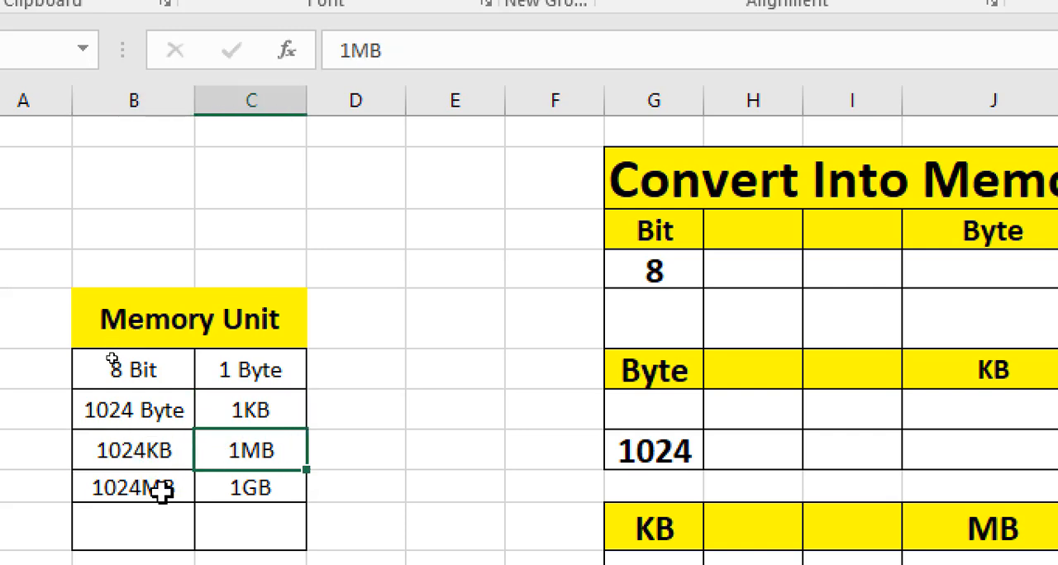
pyautogui.click(189, 487)
pyautogui.click(253, 485)
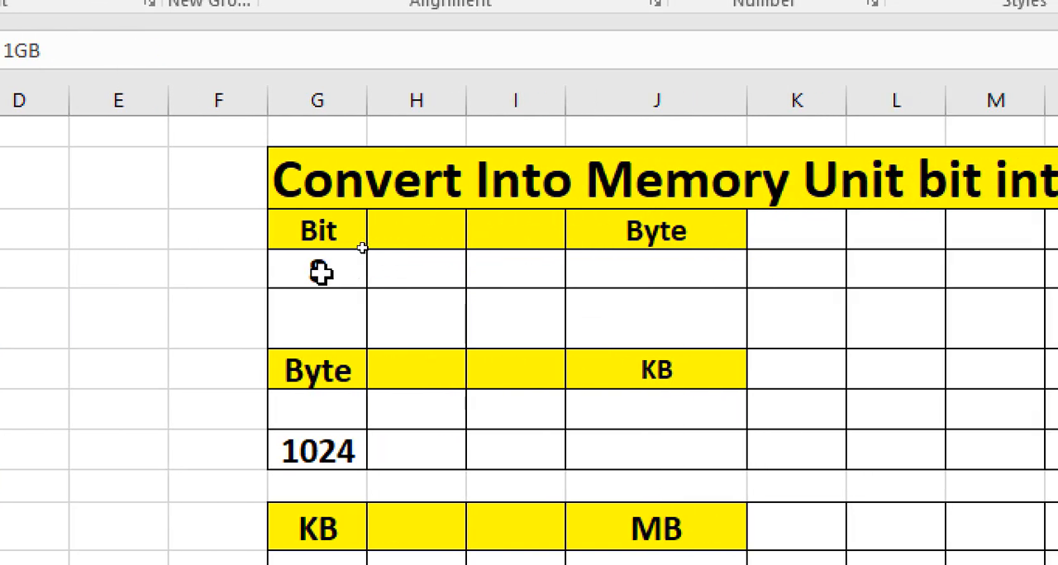
# - Start a CONVERT formula in cell J7 under Byte, using the bit value in G7 as its number
pyautogui.click(494, 273)
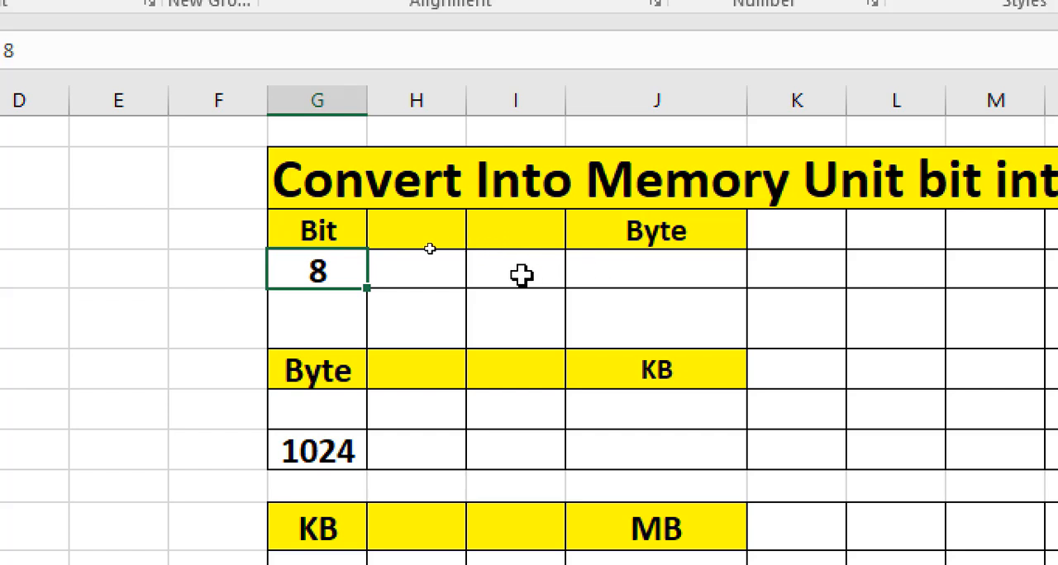
pyautogui.click(622, 263)
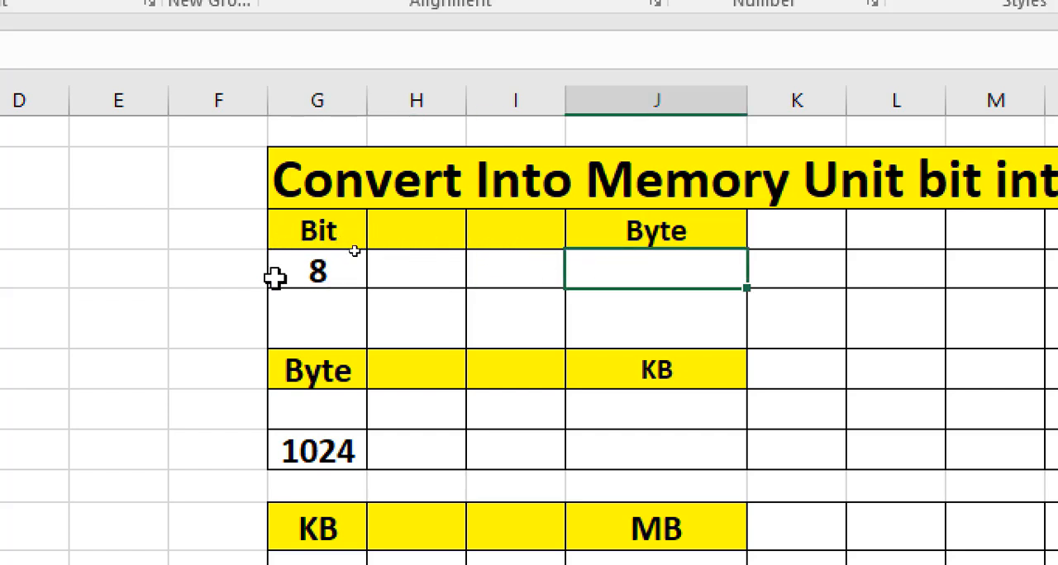
pyautogui.click(319, 272)
pyautogui.click(681, 268)
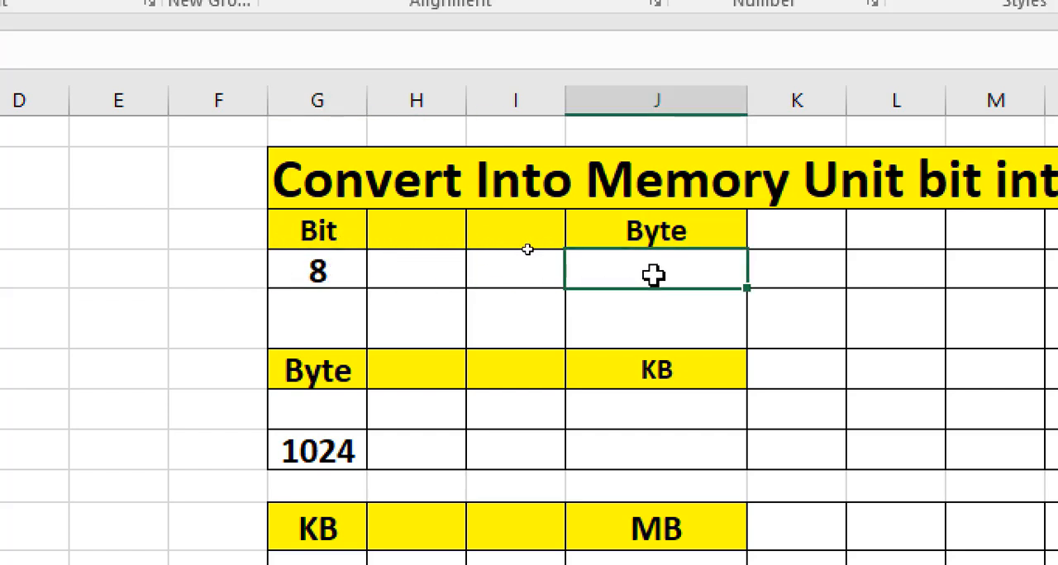
pyautogui.write('=')
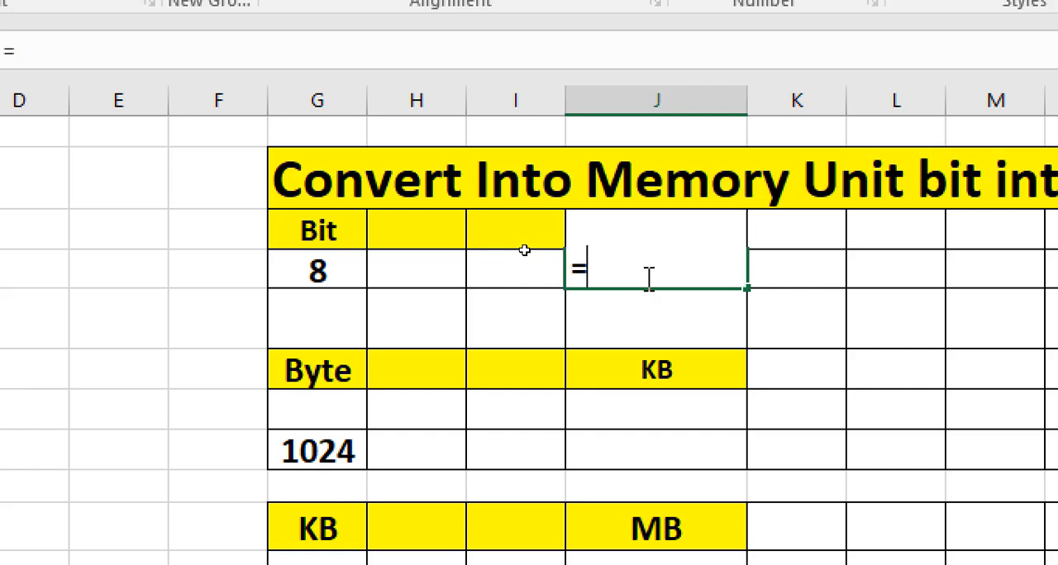
pyautogui.write('convert')
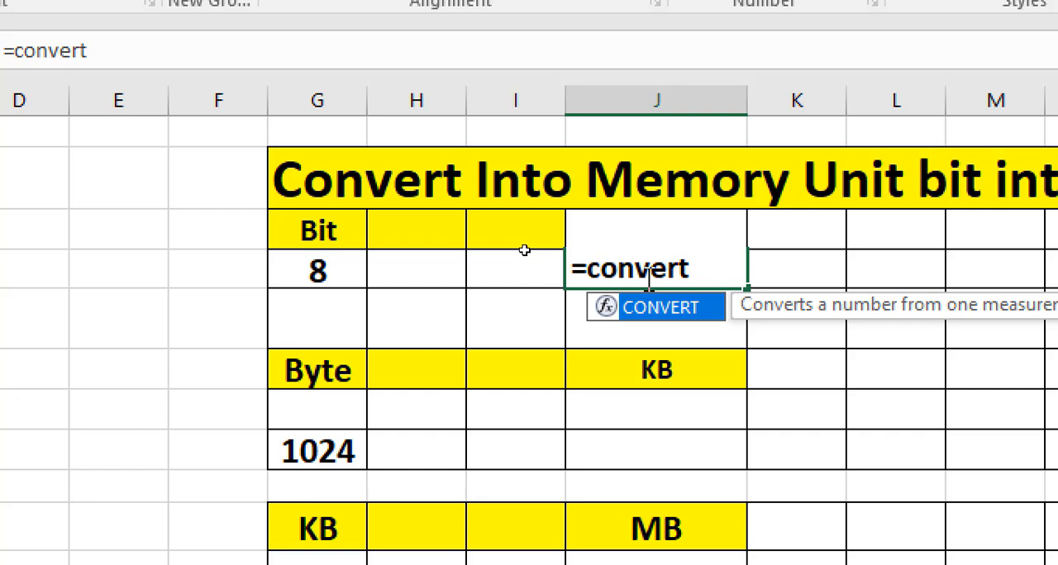
pyautogui.write('(')
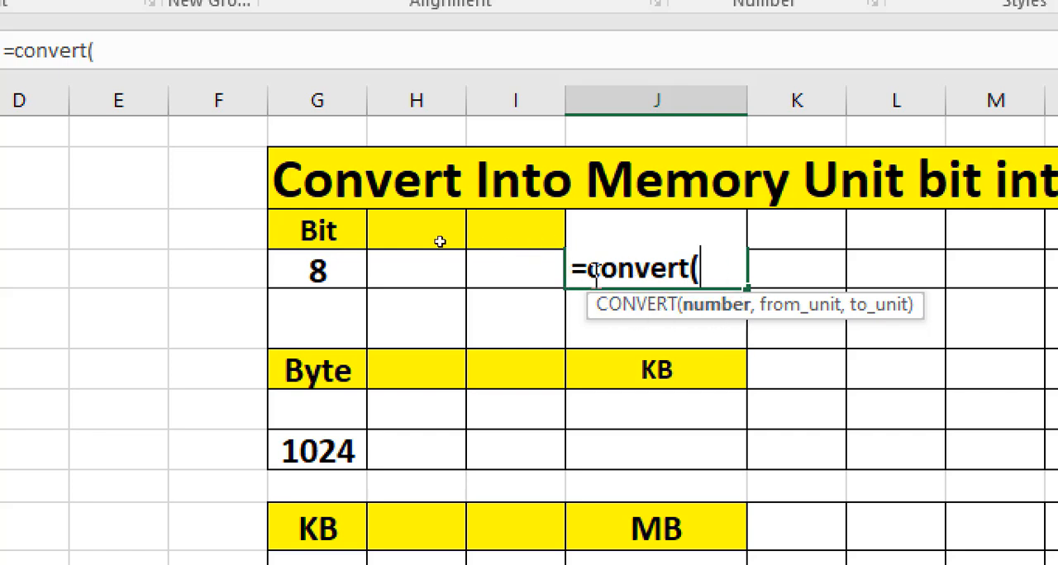
pyautogui.click(330, 273)
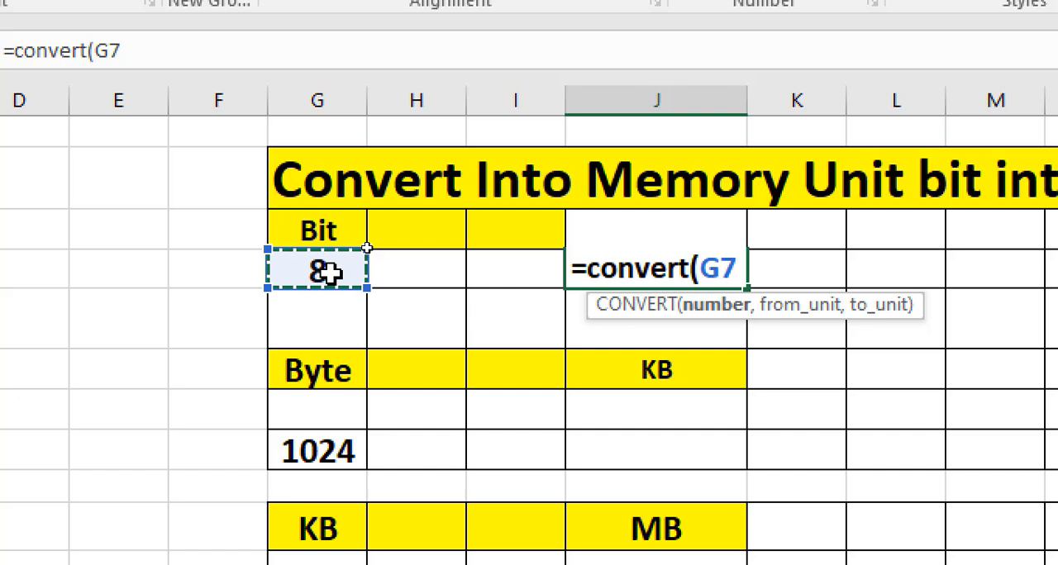
pyautogui.write(',')
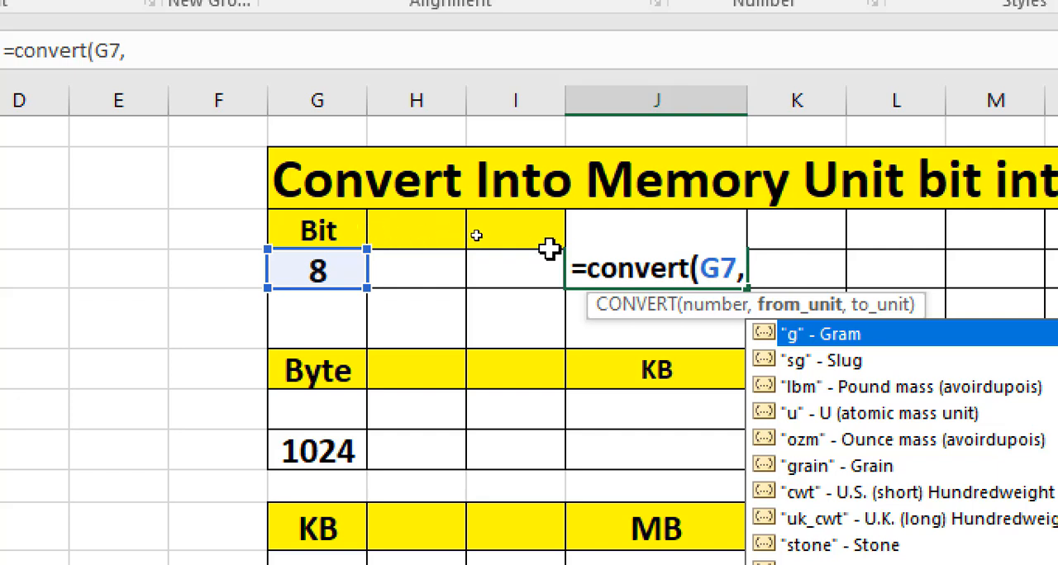
# - Complete the J7 CONVERT formula with "bit" as the source unit and "byte" as the target unit
pyautogui.write('"')
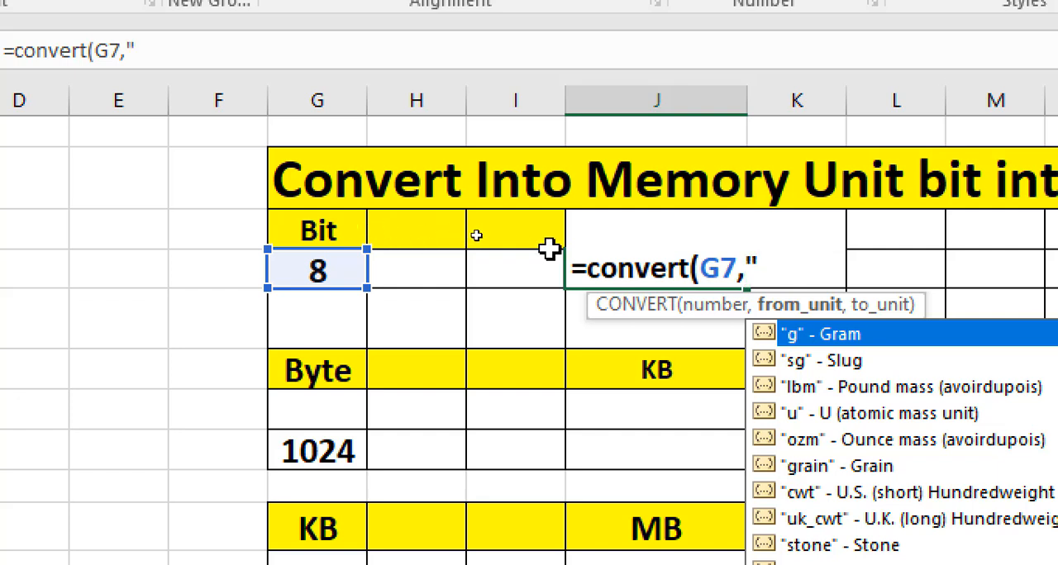
pyautogui.write('bit')
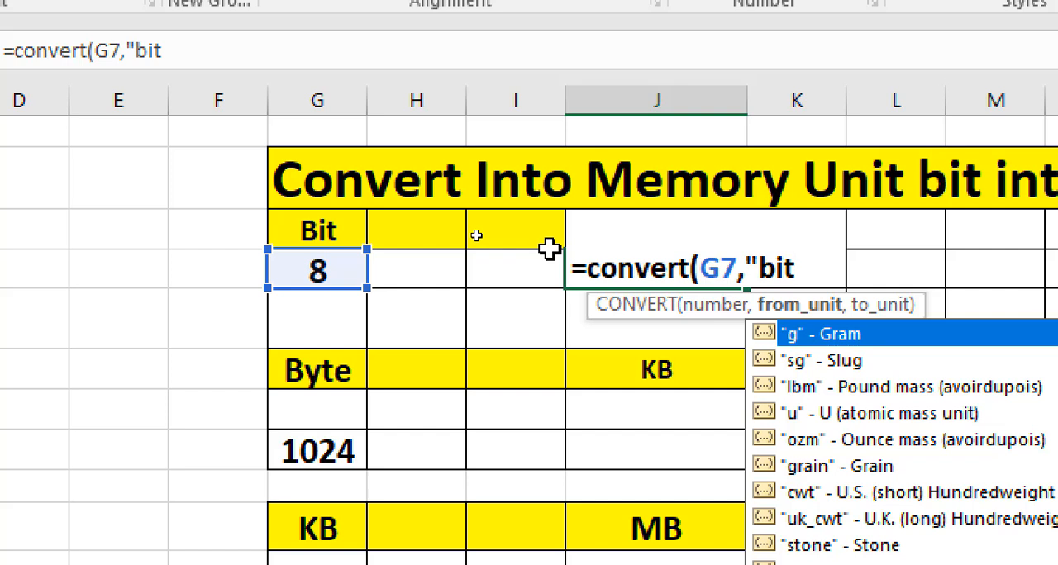
pyautogui.write('",')
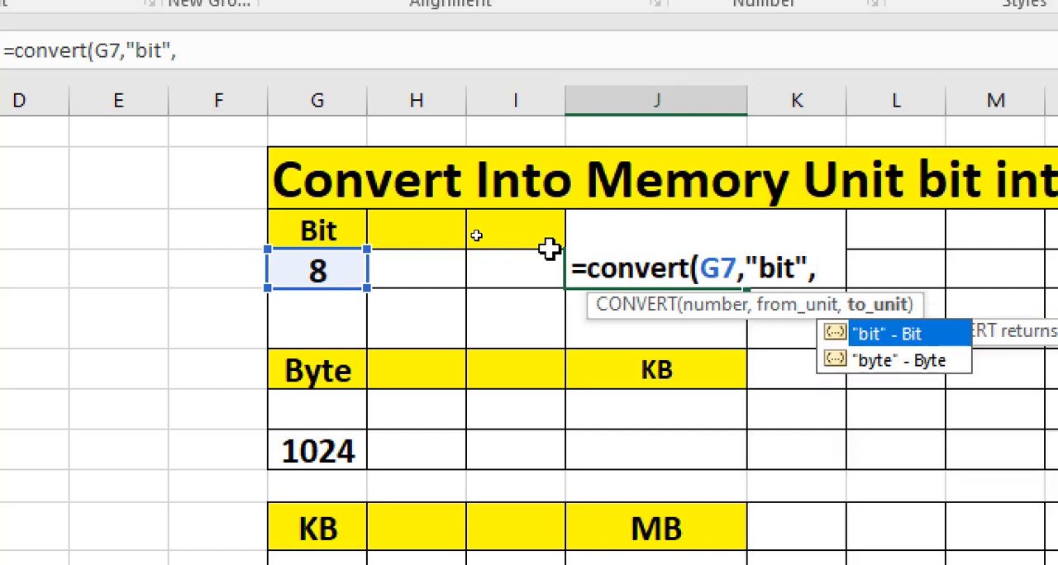
pyautogui.write('"')
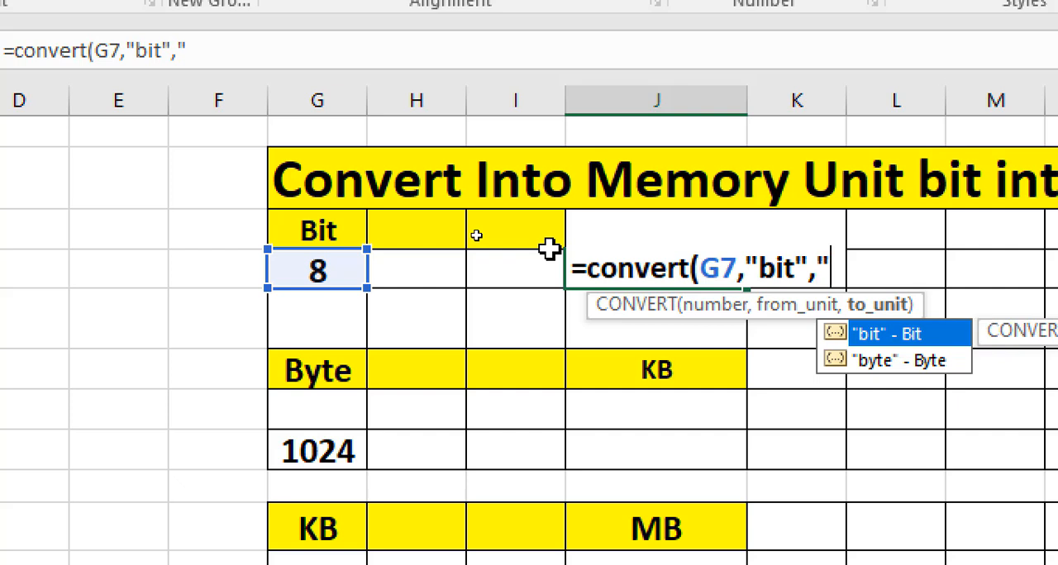
pyautogui.write('by')
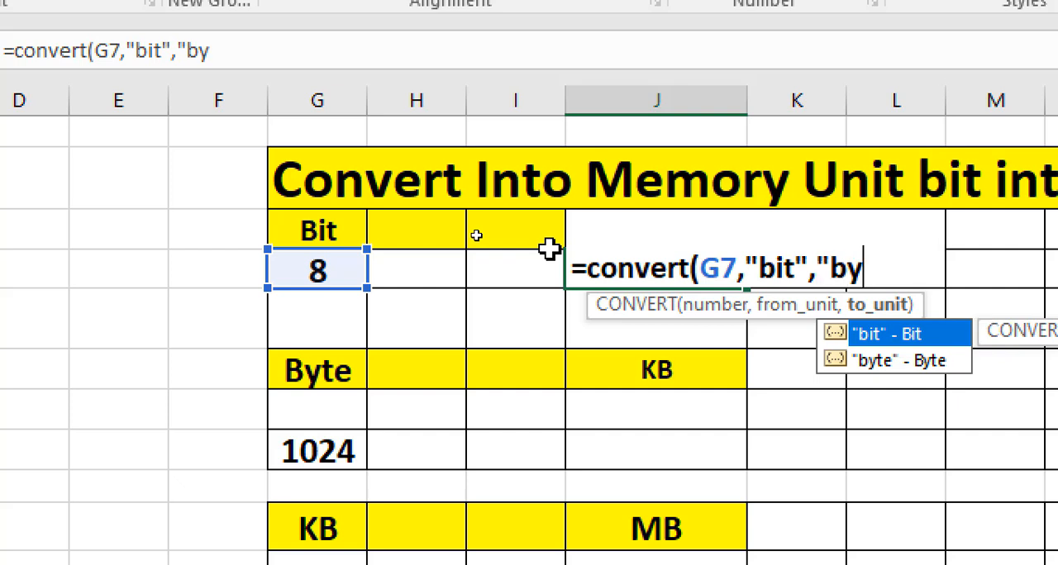
pyautogui.write('te')
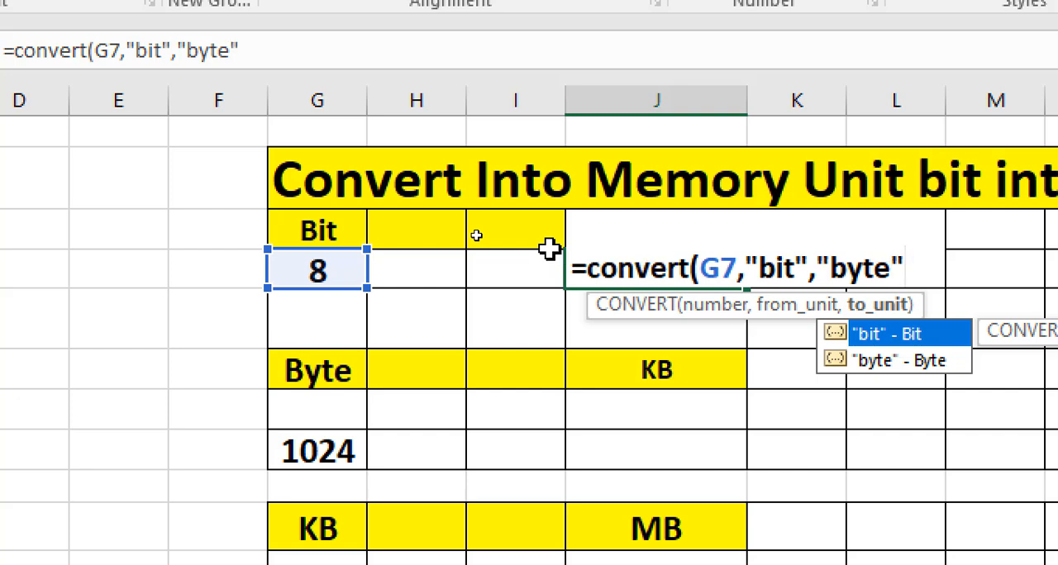
pyautogui.write('")')
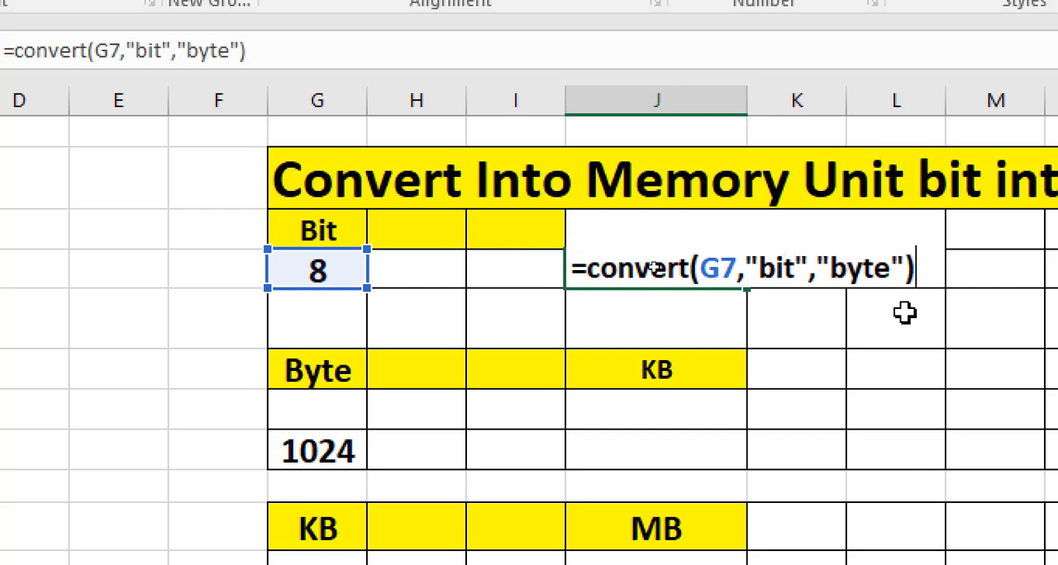
pyautogui.press('Return')
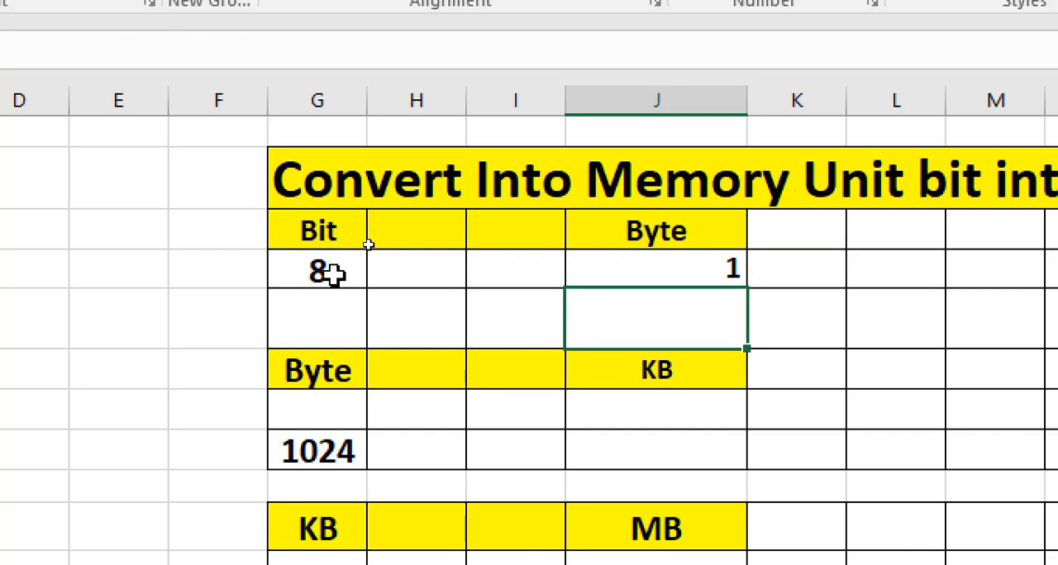
# - Test the Byte formula by setting the bit value in G7 to 16
pyautogui.click(631, 273)
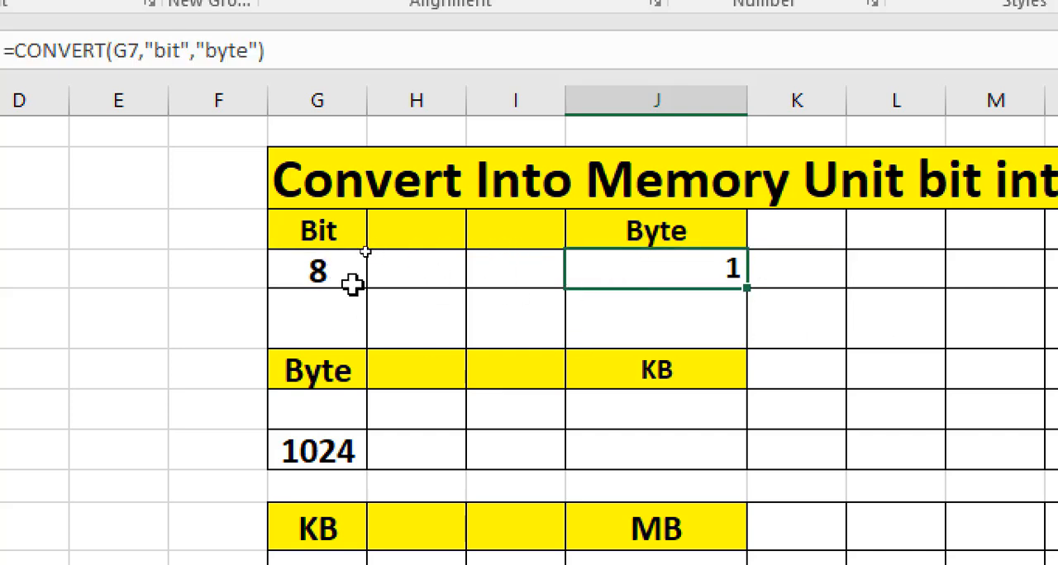
pyautogui.click(325, 278)
pyautogui.write('16')
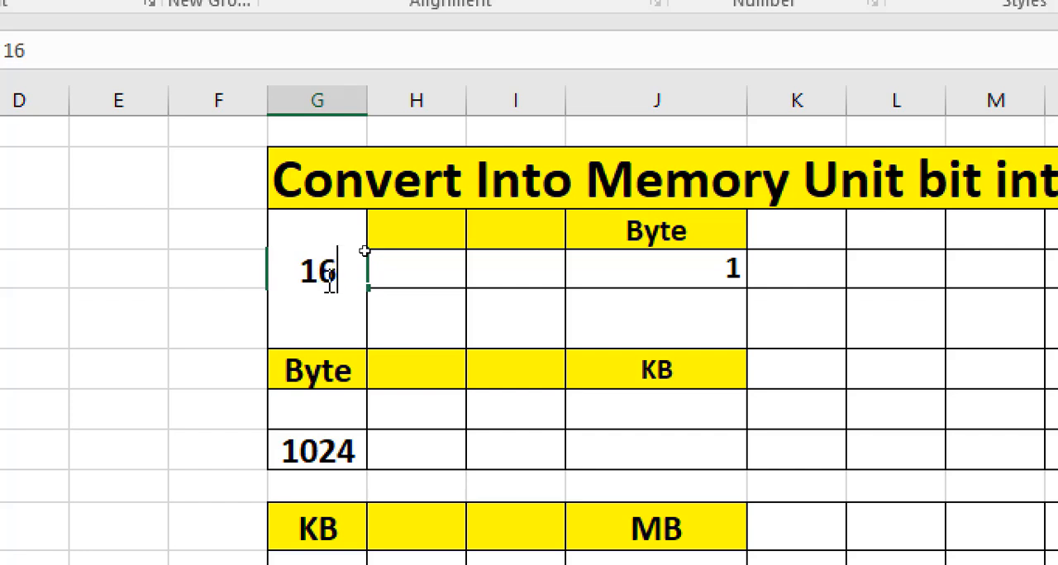
pyautogui.click(739, 331)
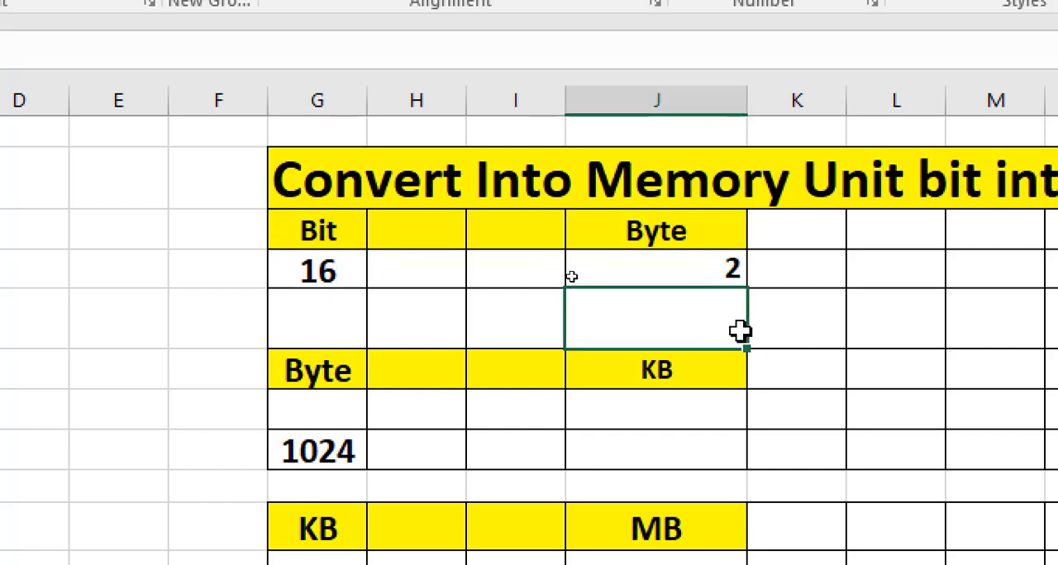
# - Replace the bit value in G7 with 24 to test the conversion again
pyautogui.click(341, 276)
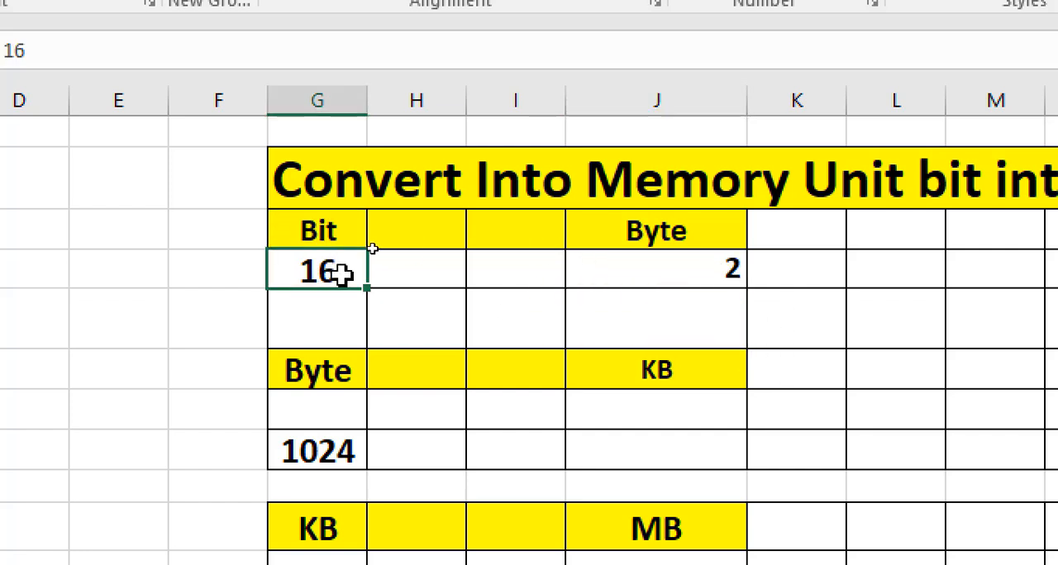
pyautogui.doubleClick(342, 275)
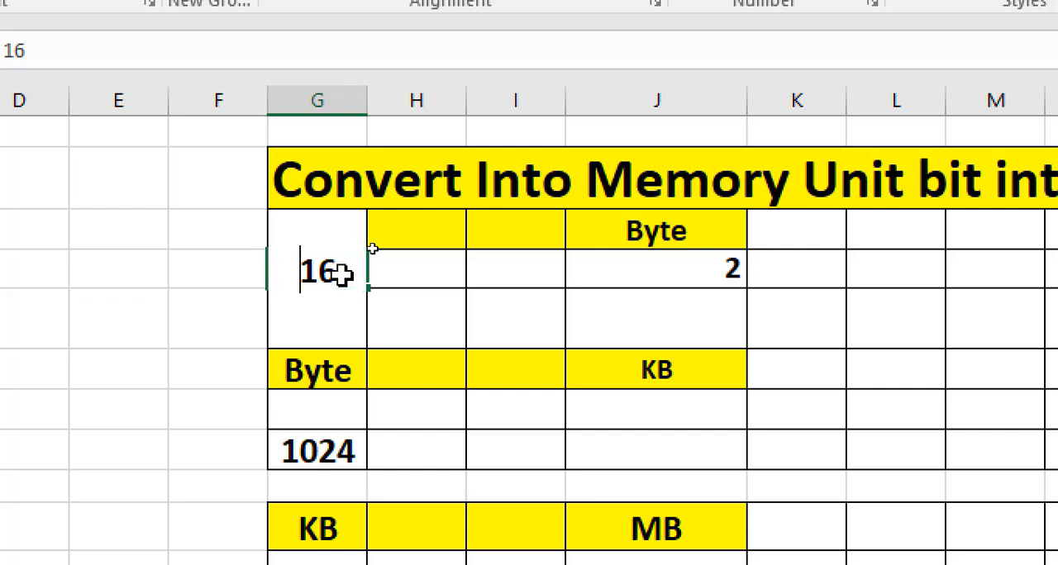
pyautogui.press('BackSpace')
pyautogui.press('BackSpace')
pyautogui.write('24')
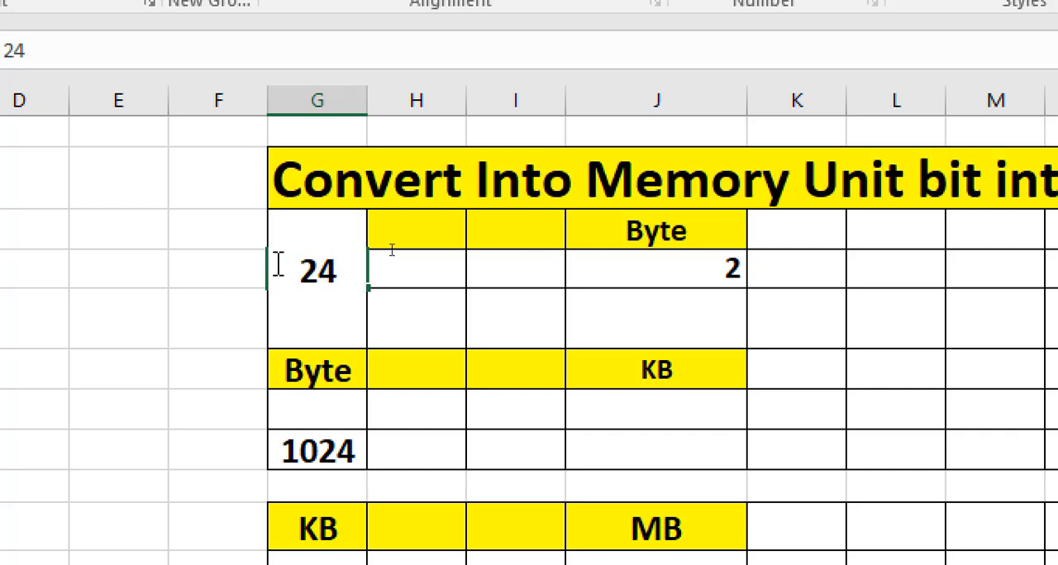
pyautogui.click(661, 326)
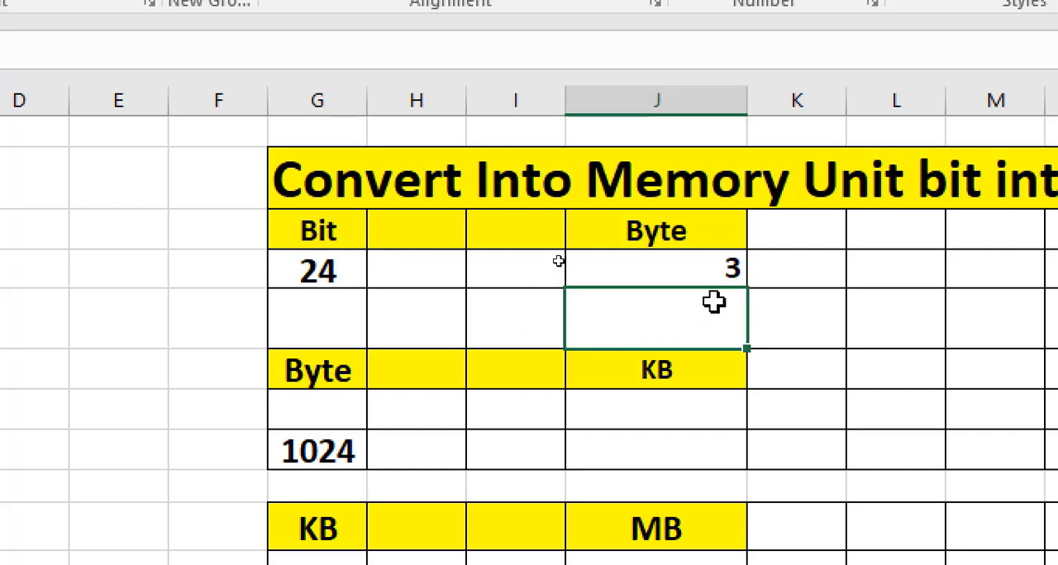
# - Set the bit value in G7 to 32 and check the Byte result in J7
pyautogui.click(344, 271)
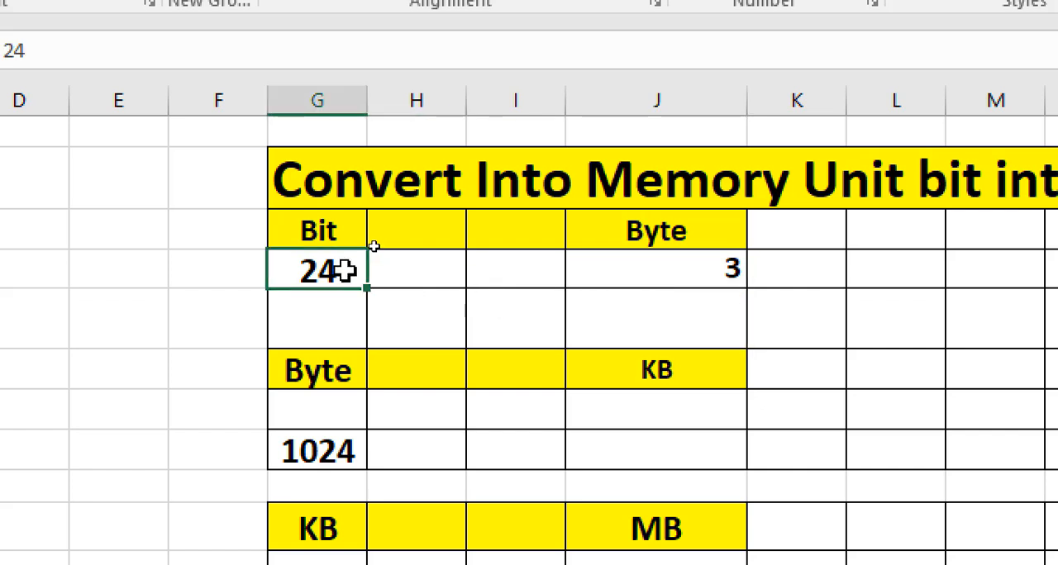
pyautogui.write('32')
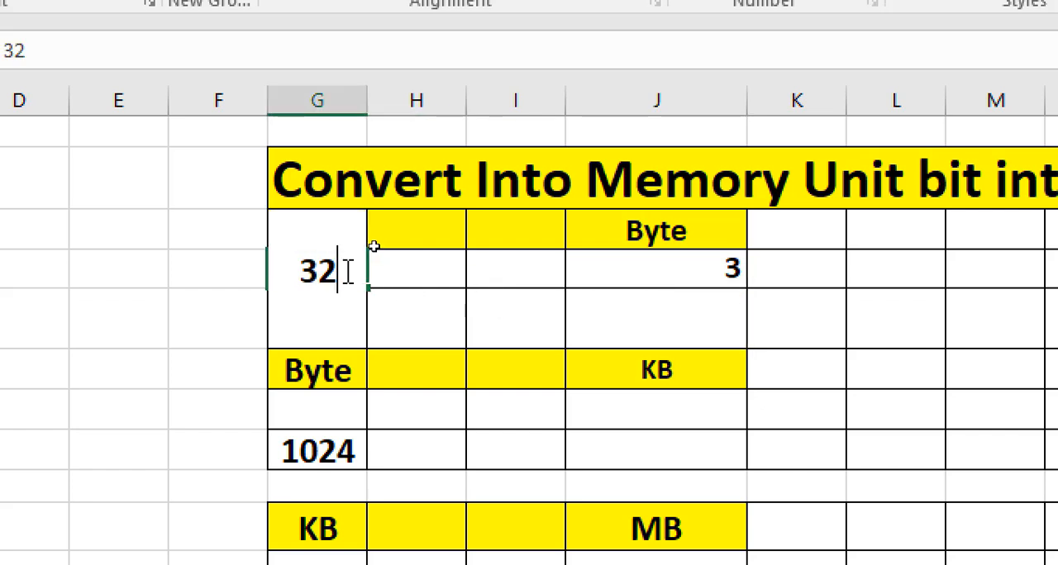
pyautogui.click(487, 326)
pyautogui.click(324, 265)
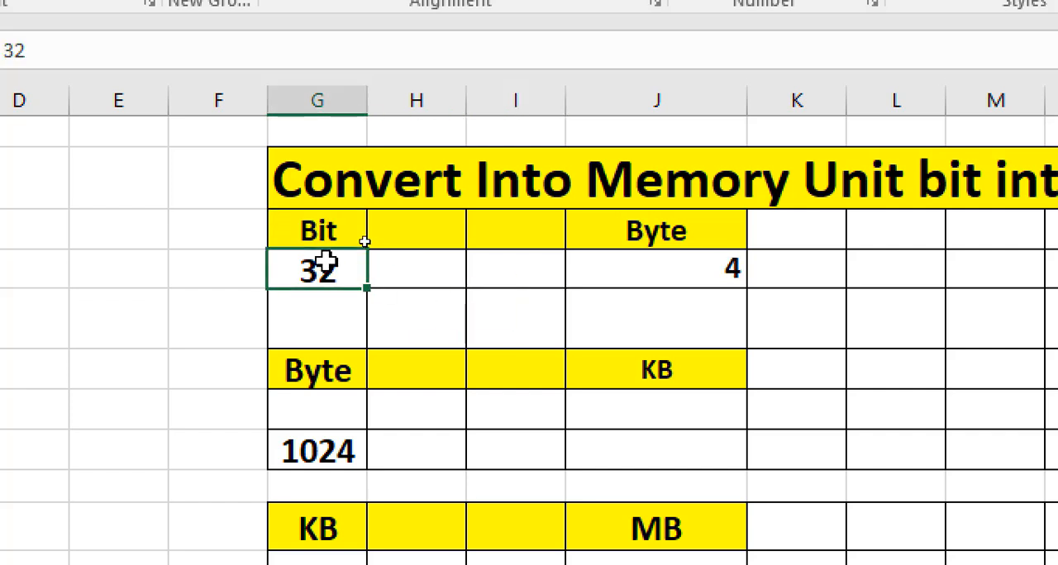
pyautogui.click(716, 276)
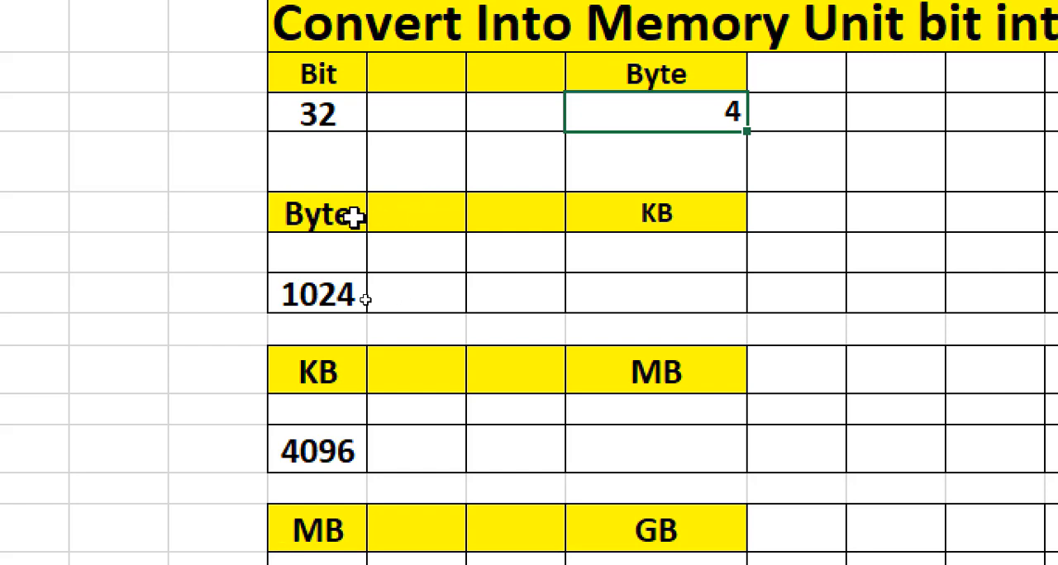
# - Start a CONVERT formula in J12 under KB, using the byte value in G12 as the number
pyautogui.click(319, 214)
pyautogui.click(606, 205)
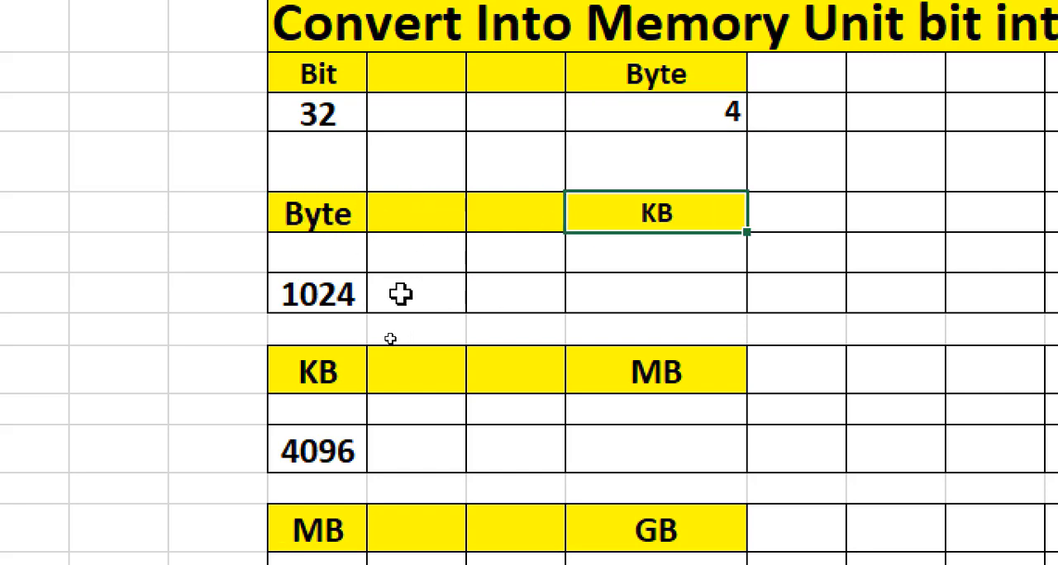
pyautogui.click(323, 279)
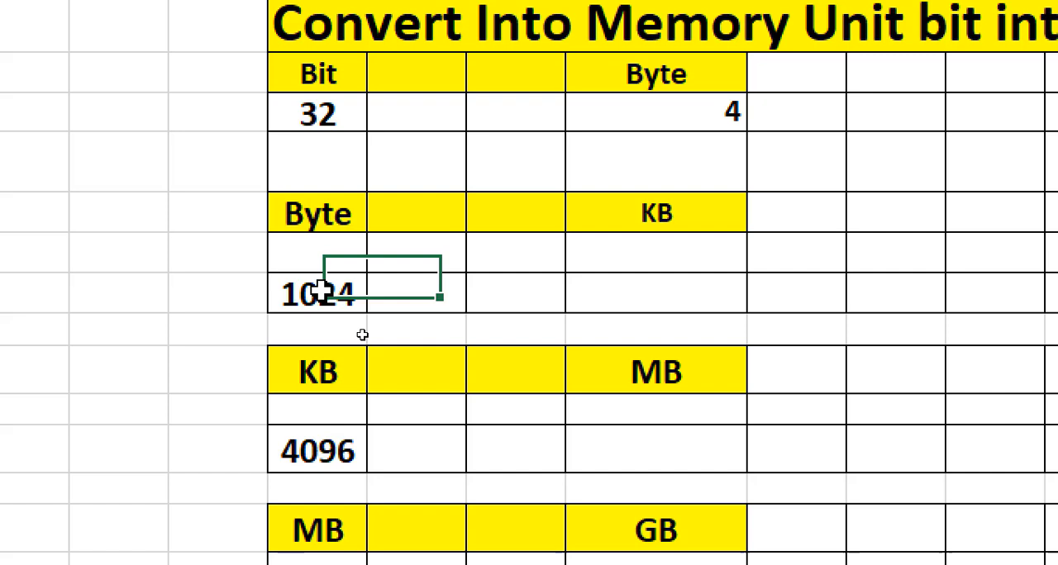
pyautogui.click(619, 292)
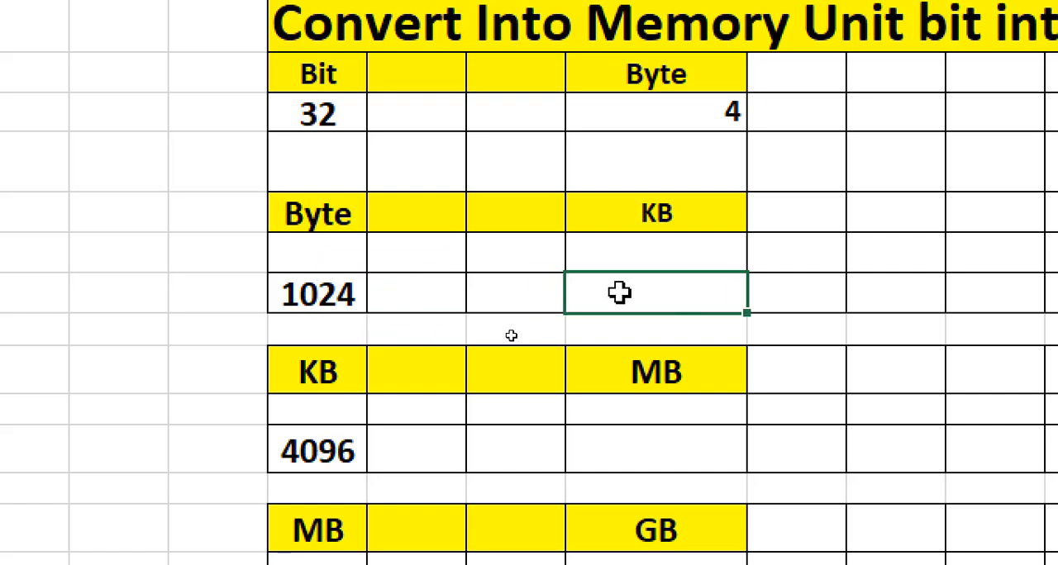
pyautogui.write('=')
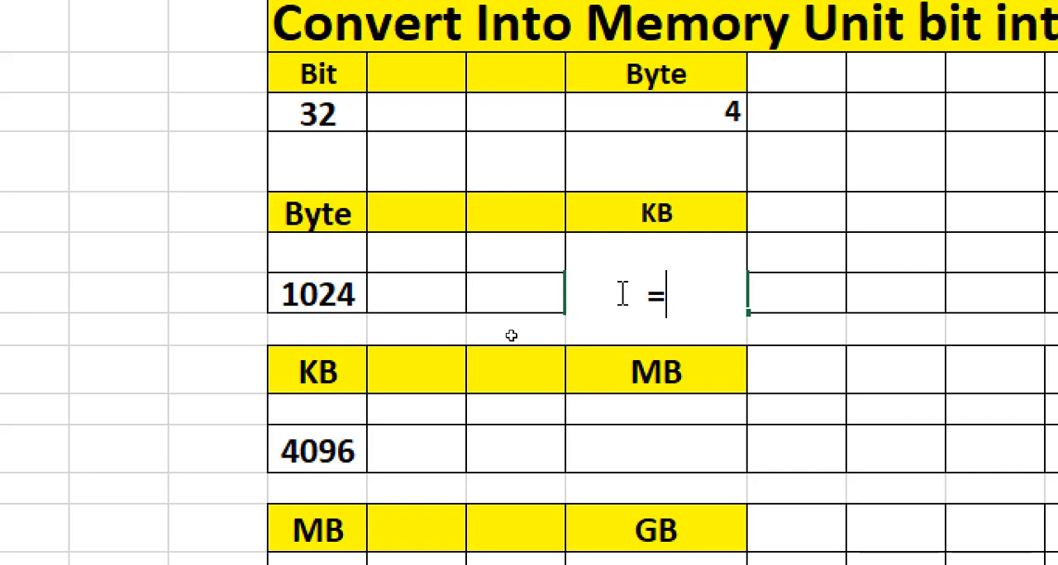
pyautogui.write('convert')
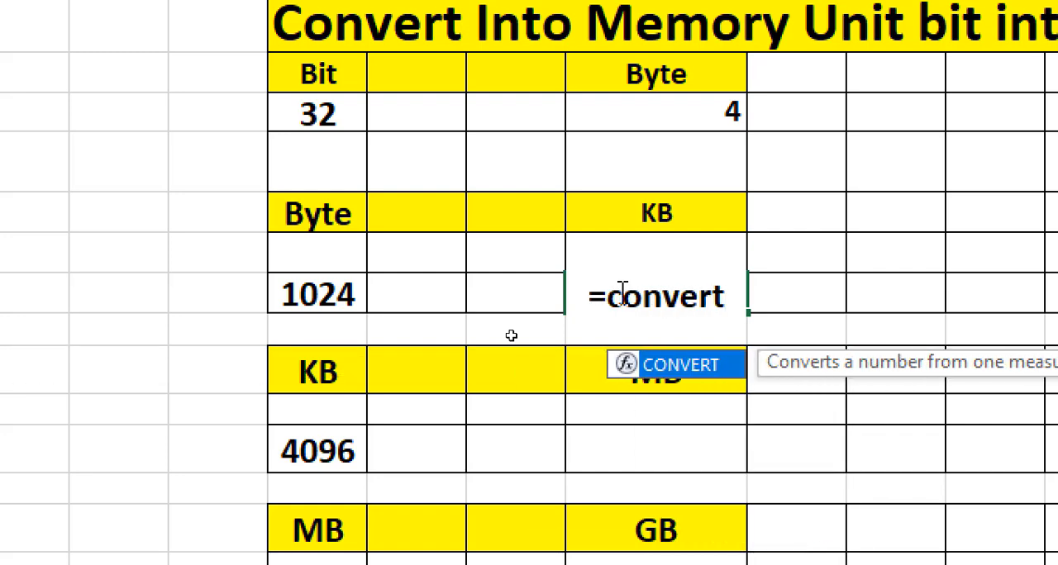
pyautogui.write('(')
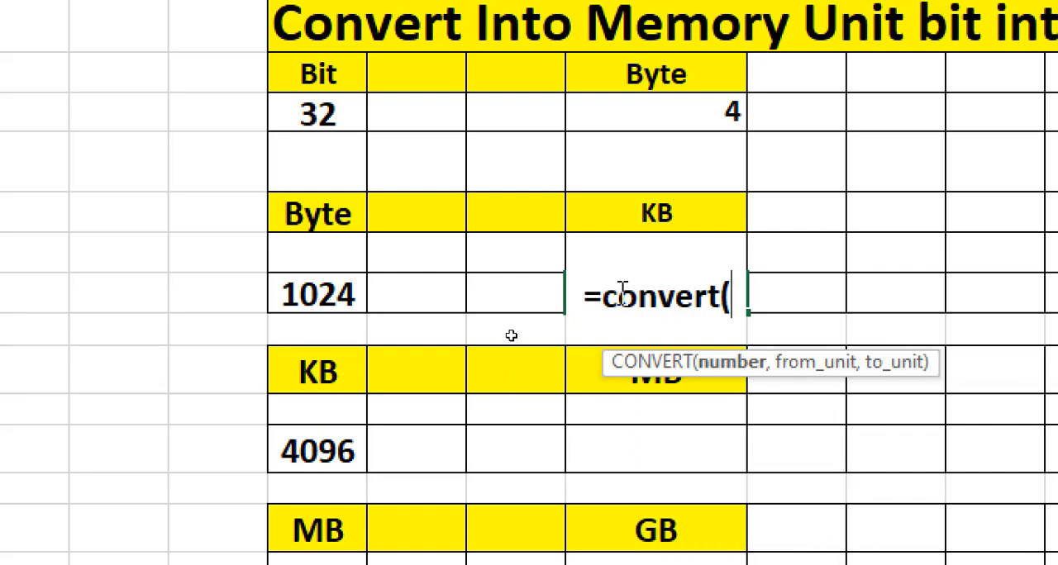
pyautogui.click(318, 294)
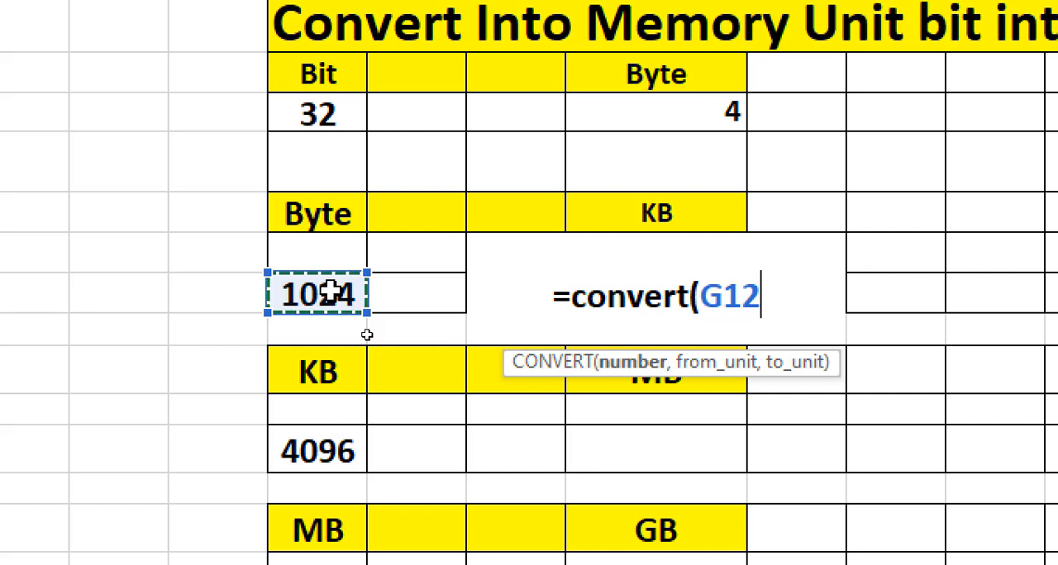
# - Complete the J12 CONVERT formula with "byte" as the source unit and "kibyte" as the target unit
pyautogui.write(',')
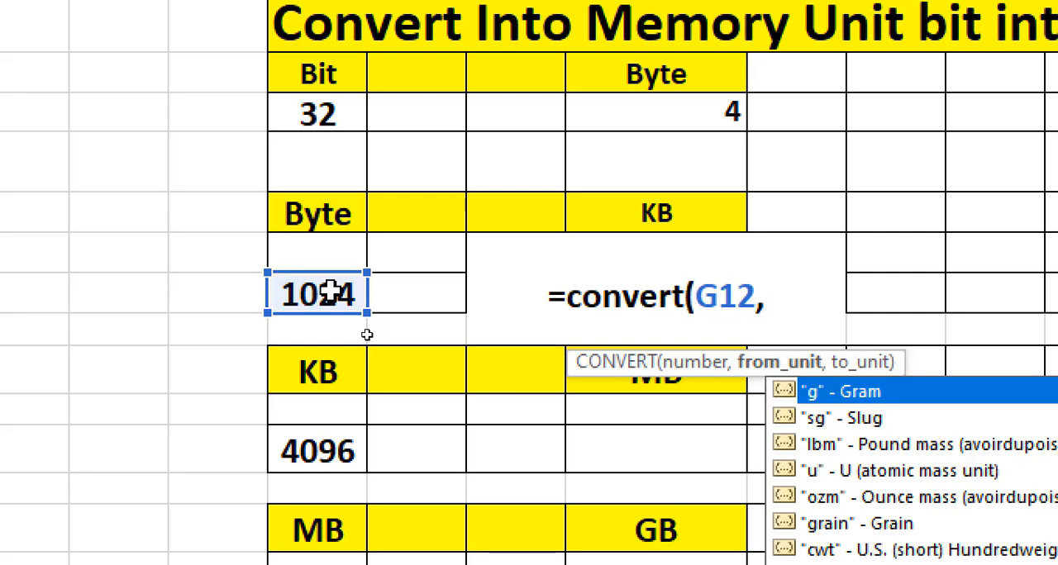
pyautogui.write('"')
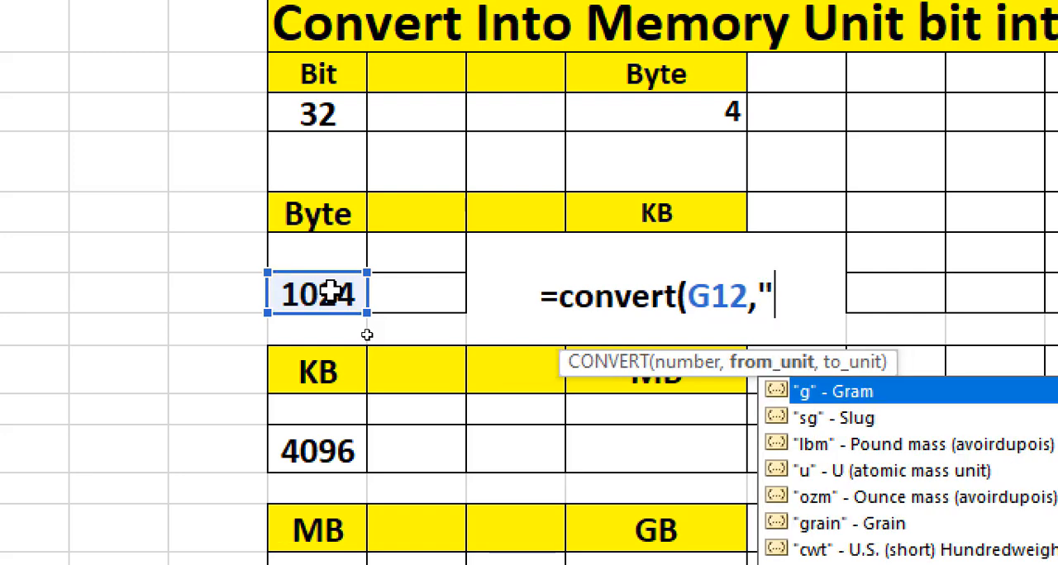
pyautogui.write('byte')
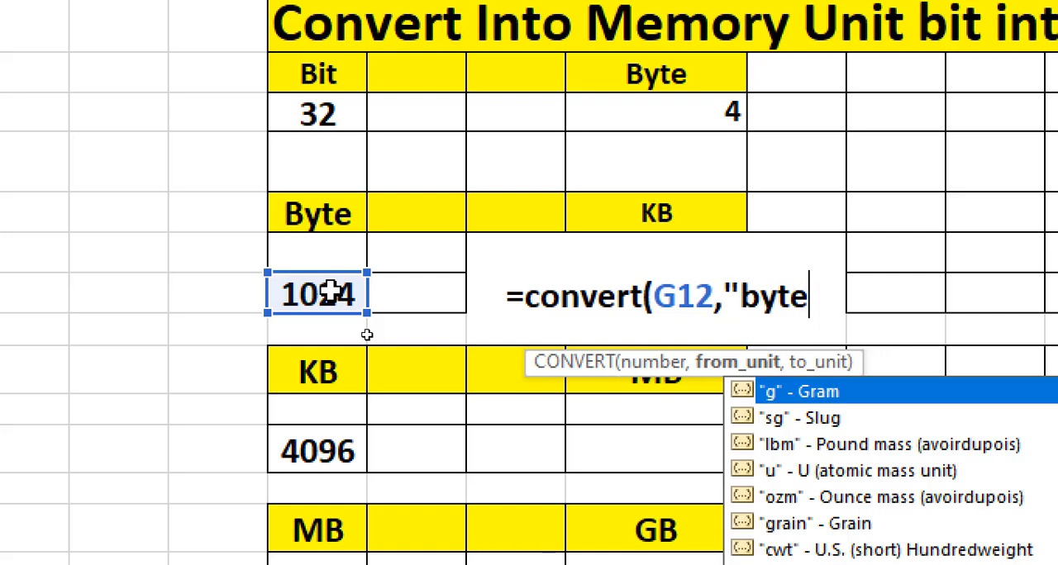
pyautogui.write('"')
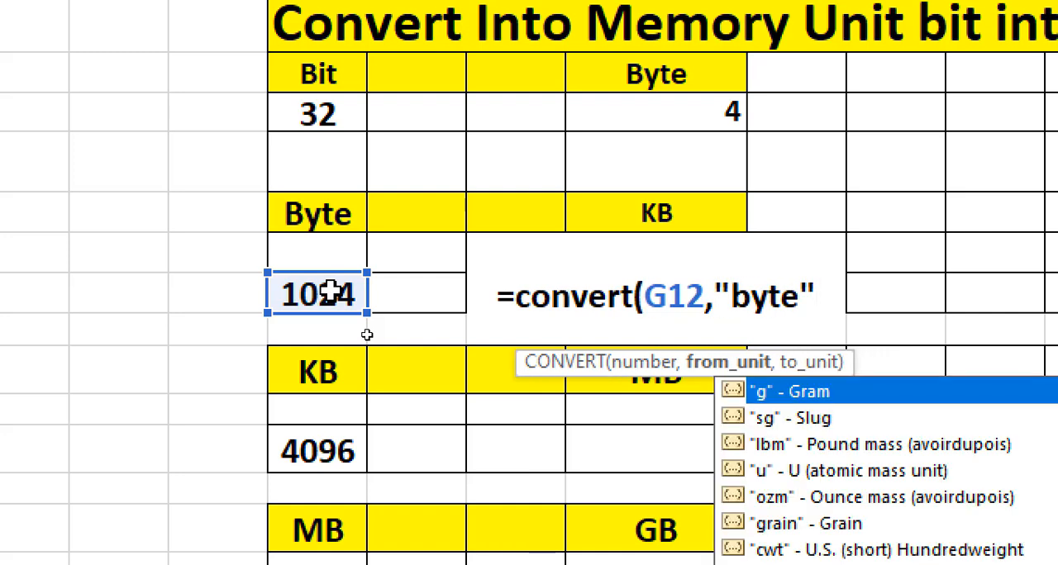
pyautogui.write(',')
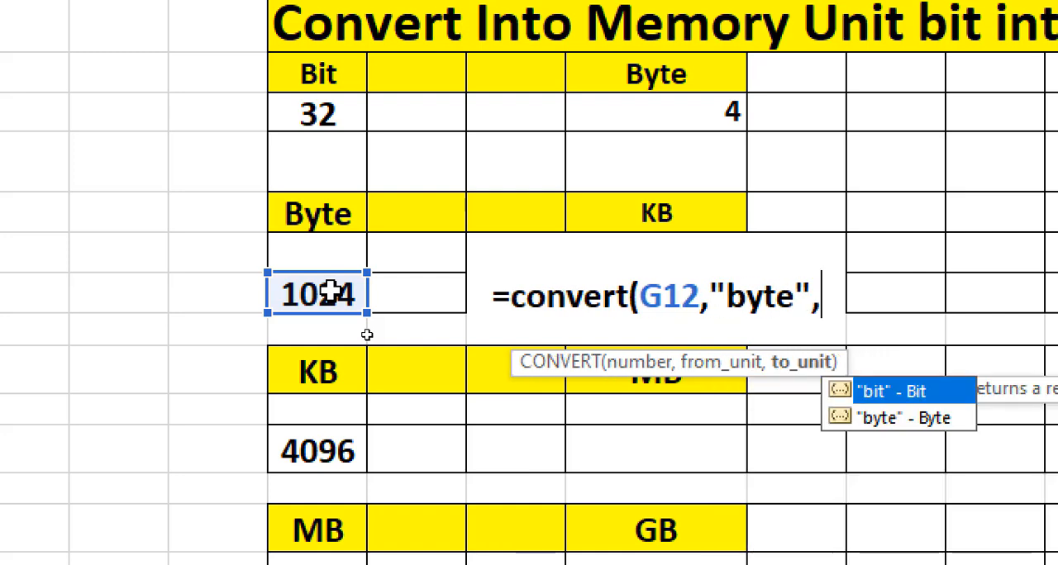
pyautogui.write('K')
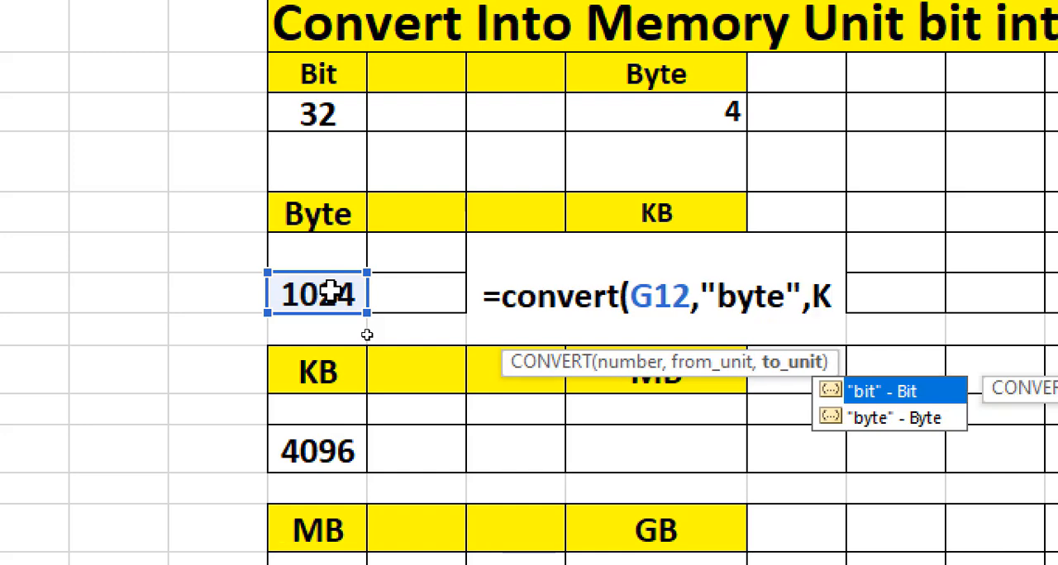
pyautogui.write('ibyt')
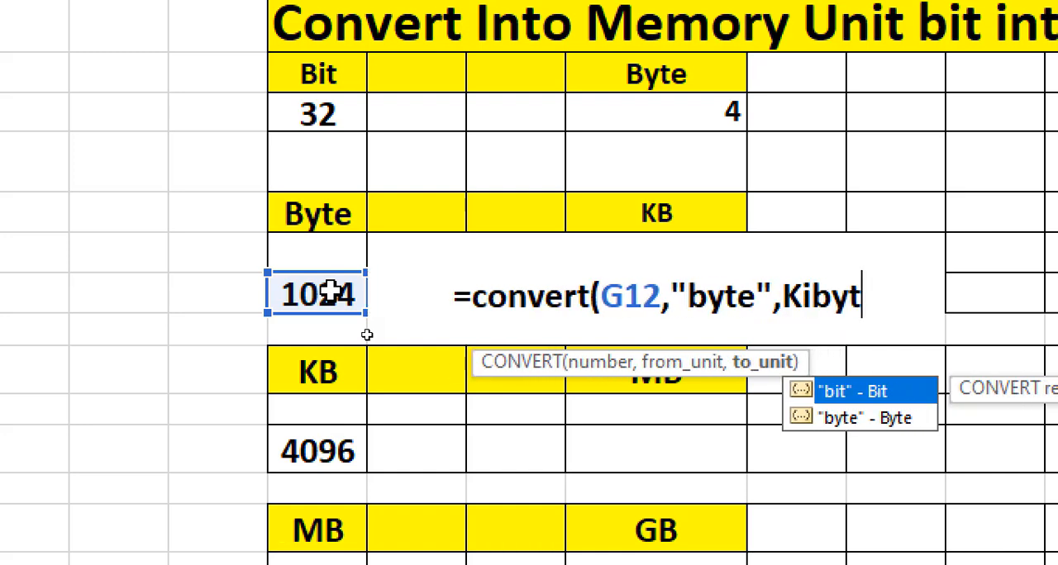
pyautogui.write('e')
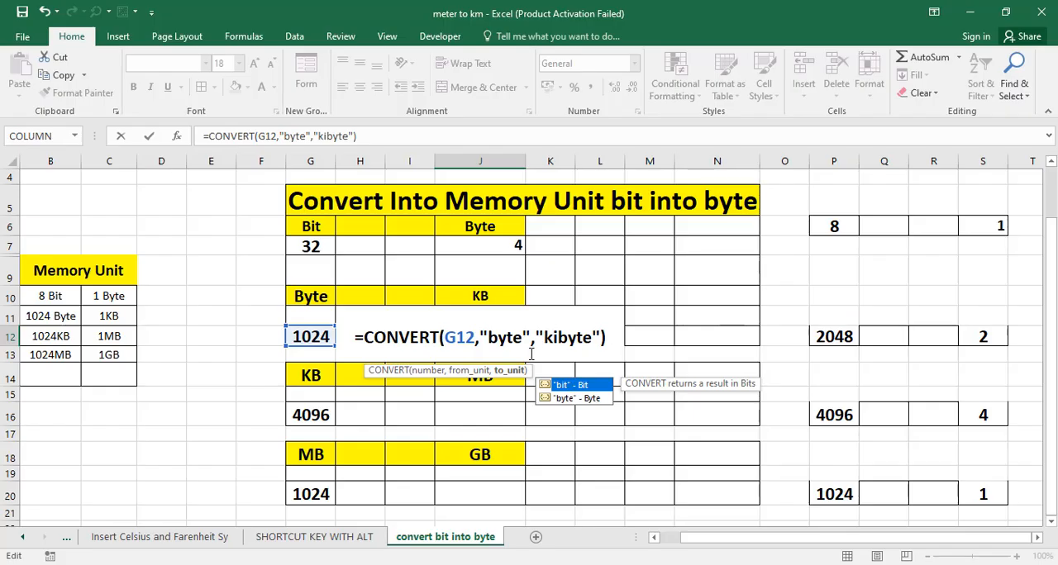
pyautogui.click(607, 337)
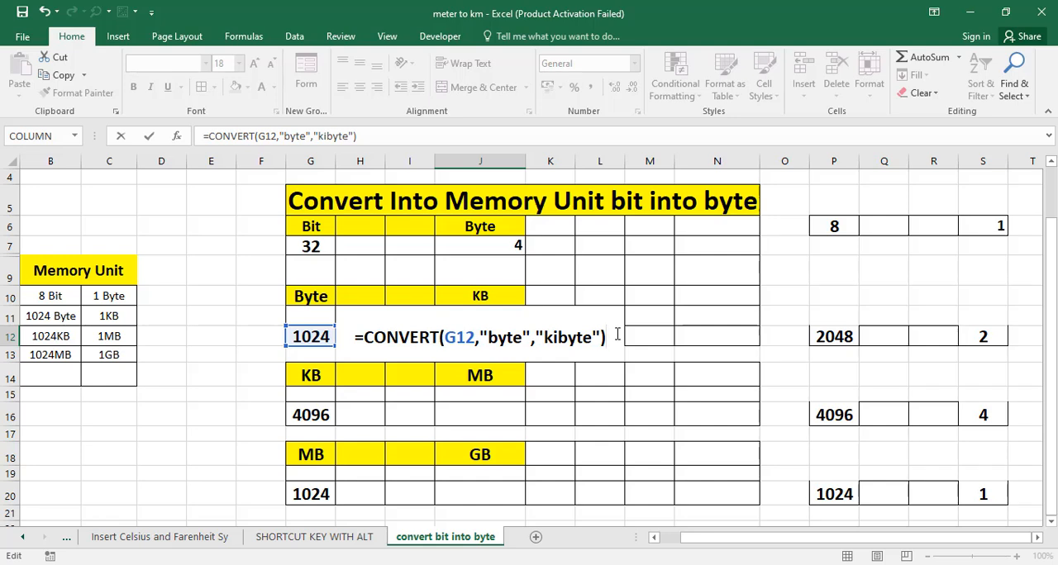
pyautogui.press('Return')
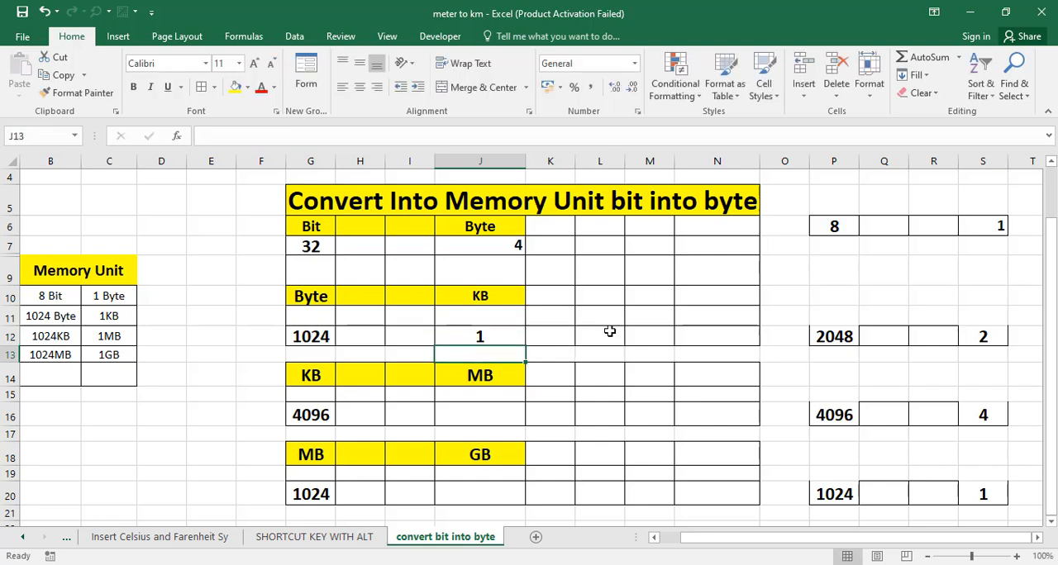
# - Test the KB formula by setting the byte value in G12 to 2048
pyautogui.click(322, 334)
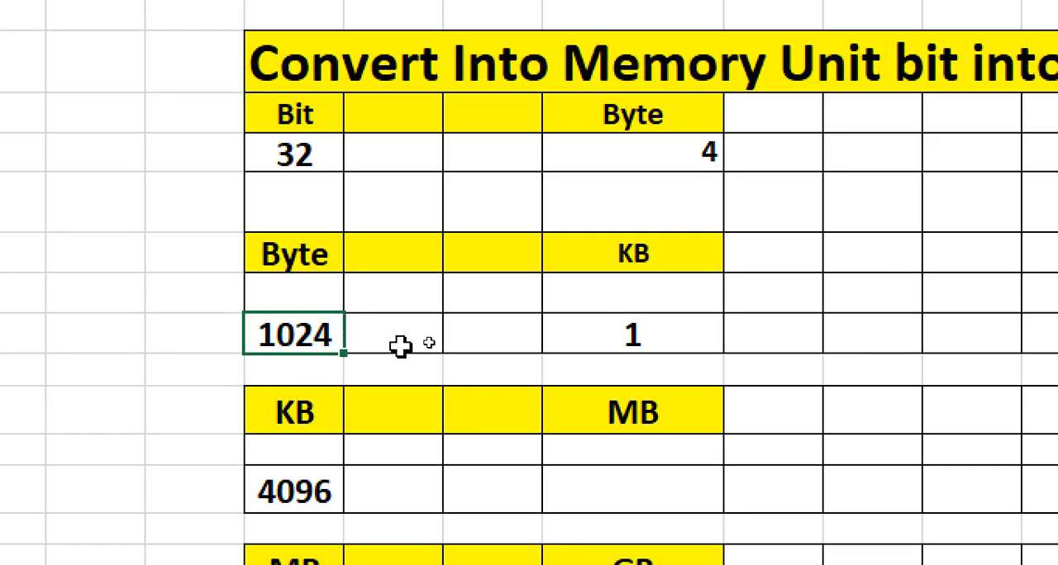
pyautogui.click(659, 343)
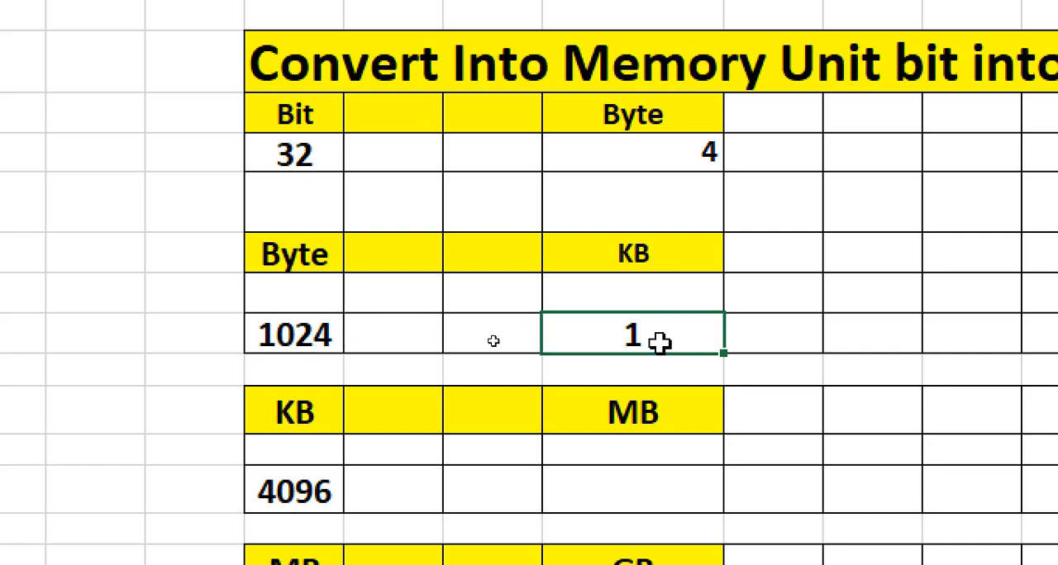
pyautogui.click(308, 330)
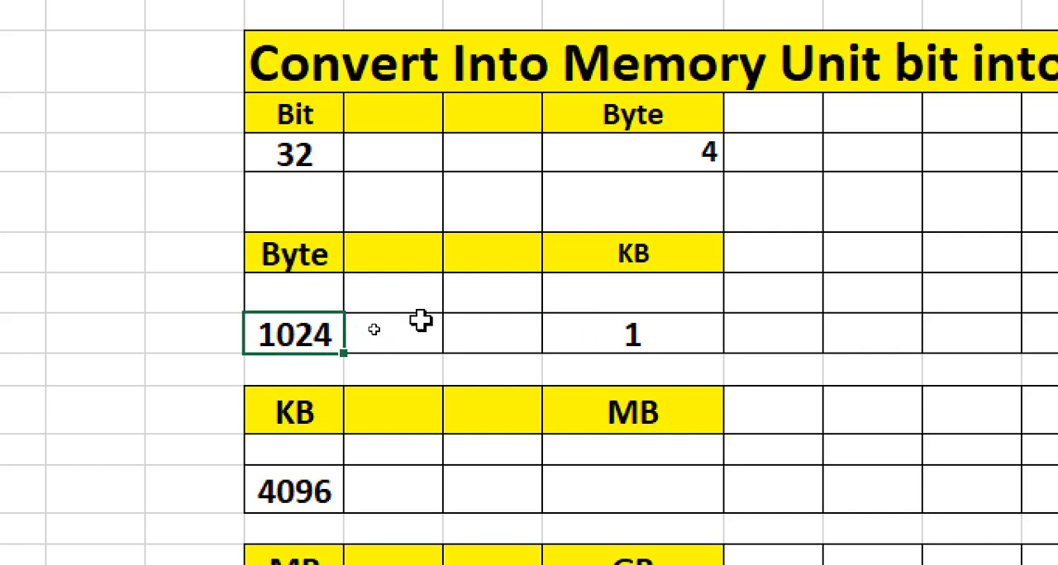
pyautogui.write('2048')
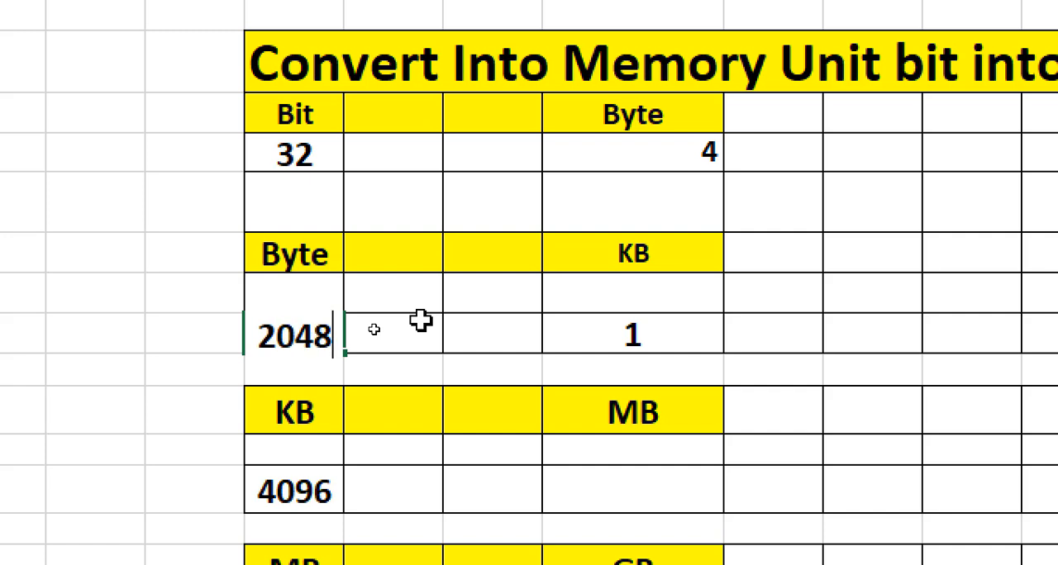
pyautogui.press('Return')
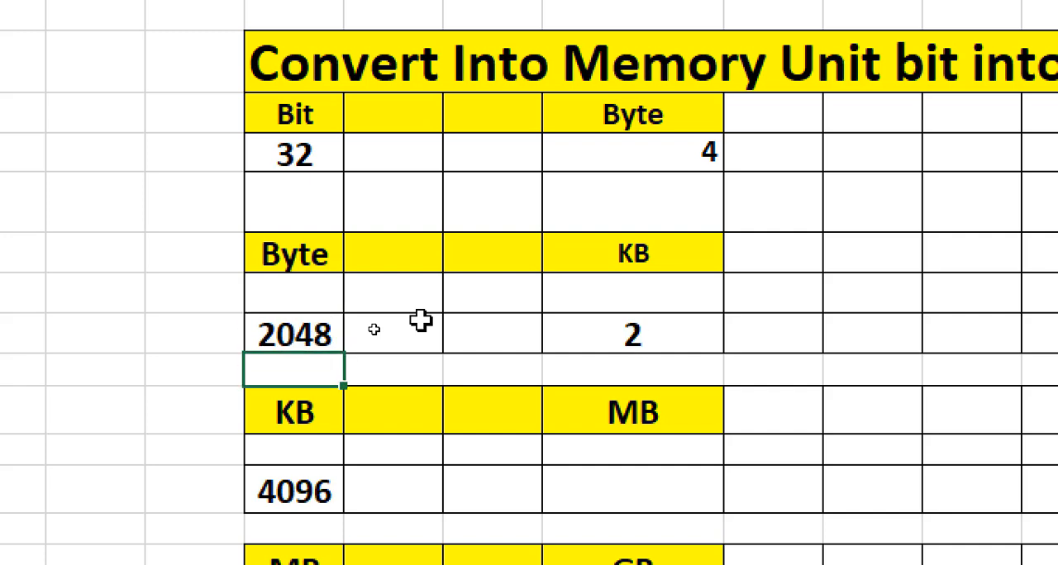
# - Set the byte value in G12 to 4096 and check the KB result in J12
pyautogui.click(320, 339)
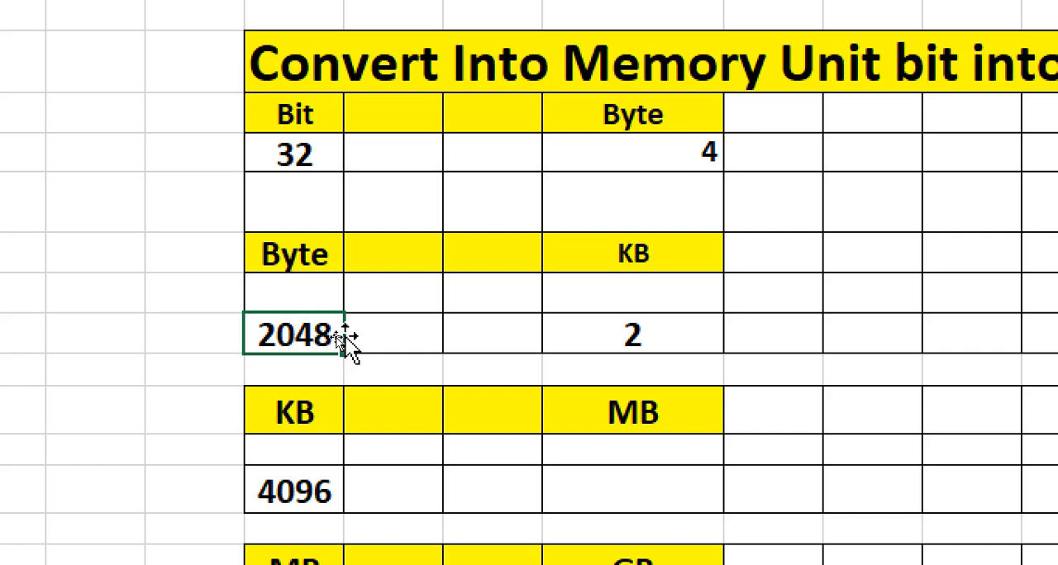
pyautogui.write('409')
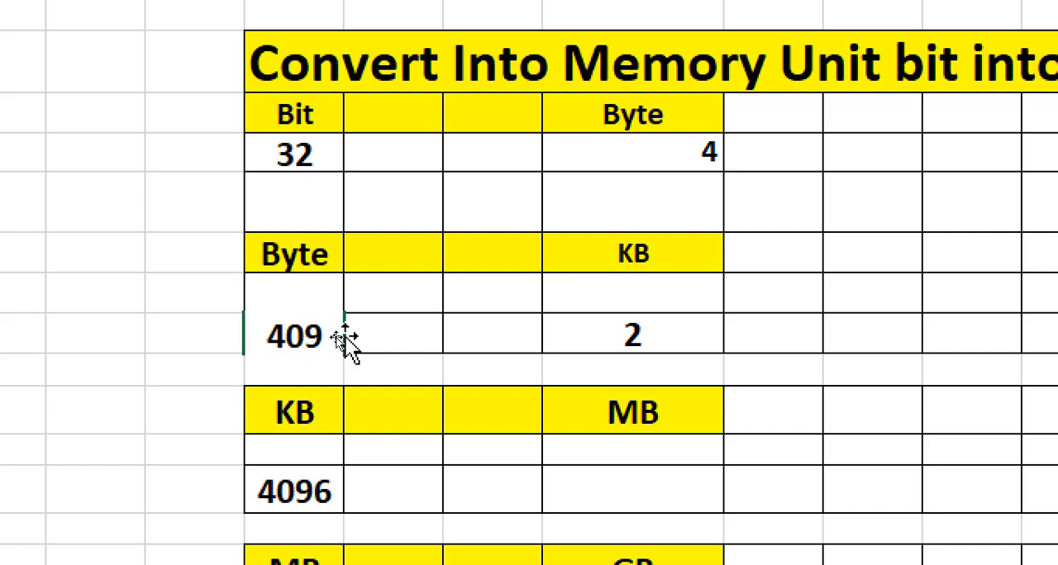
pyautogui.write('6')
pyautogui.click(868, 304)
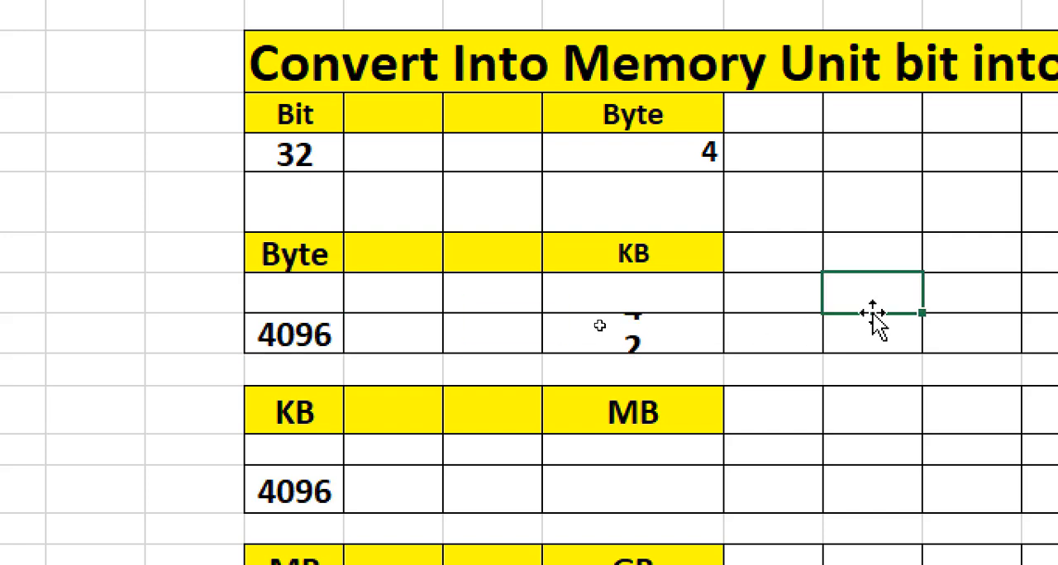
pyautogui.click(663, 334)
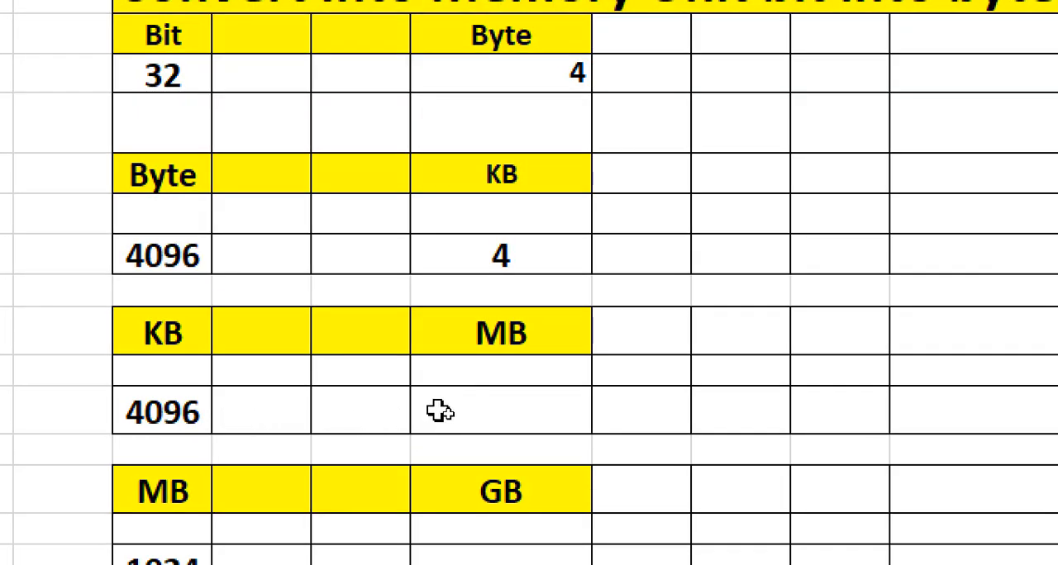
# - Start a CONVERT formula in J16 under MB, using the KB value in G16 as the number
pyautogui.click(457, 414)
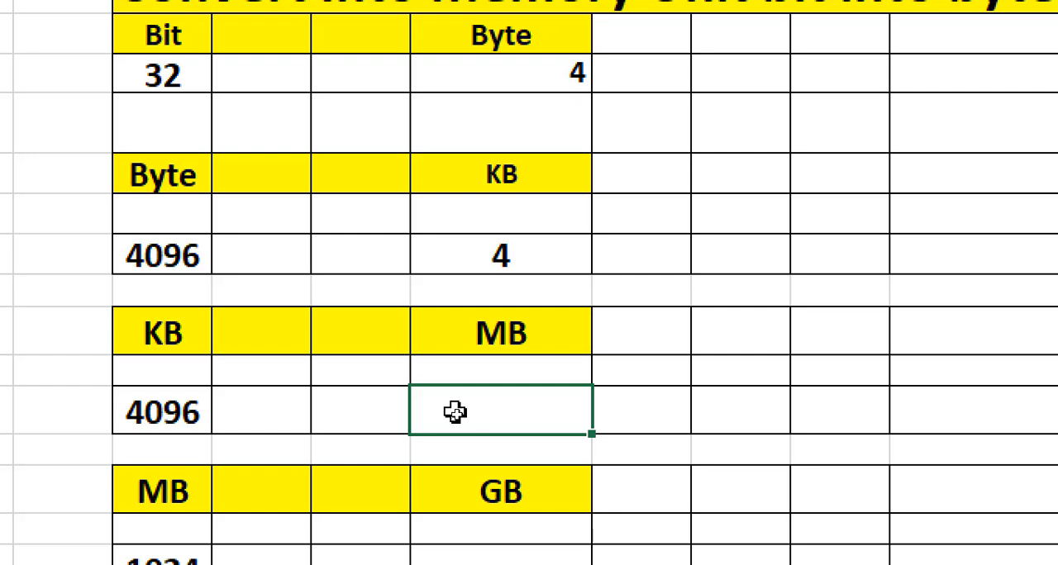
pyautogui.write('=convet')
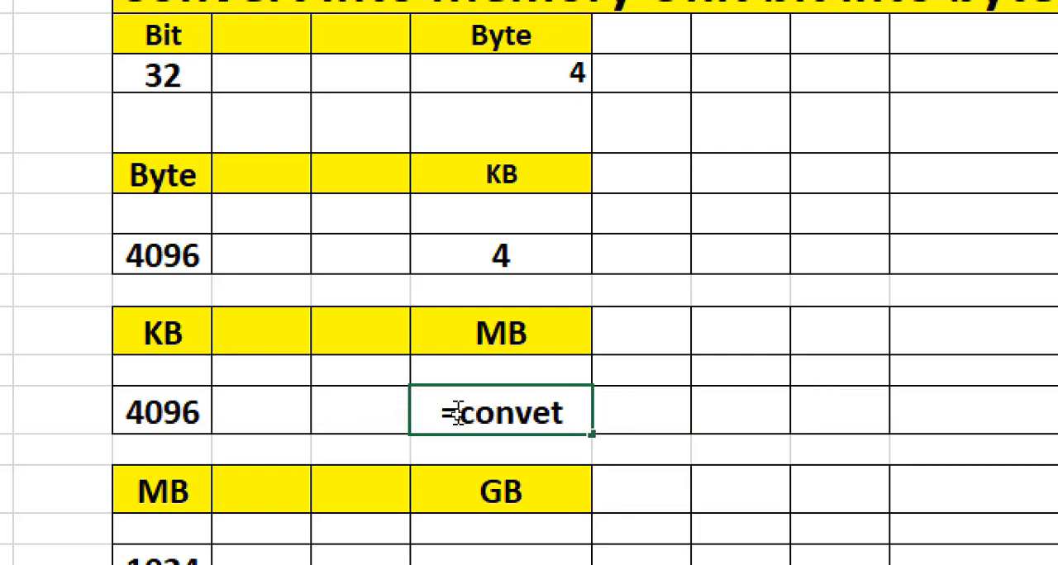
pyautogui.press('BackSpace')
pyautogui.write('rt')
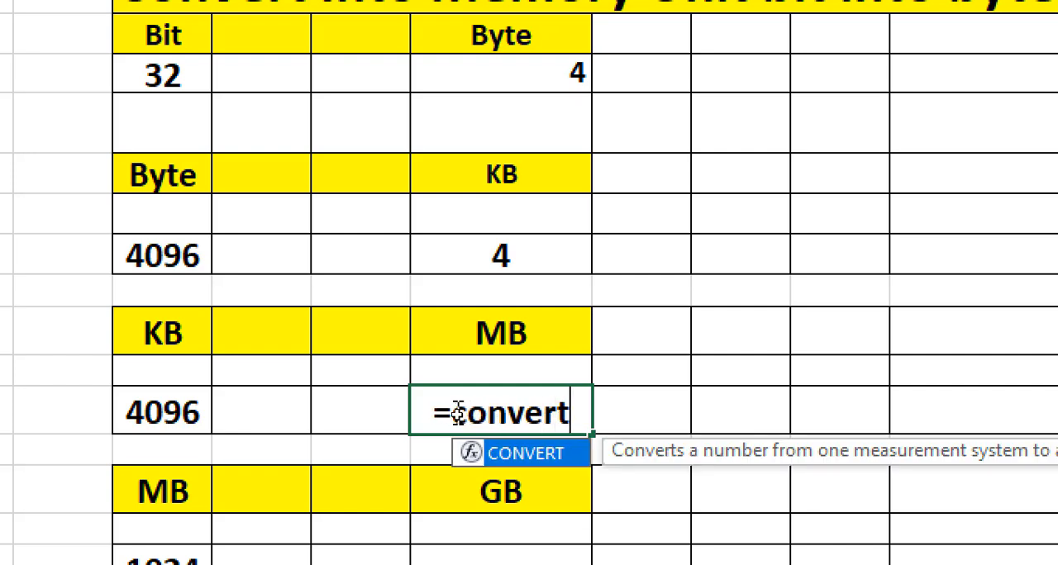
pyautogui.write('(')
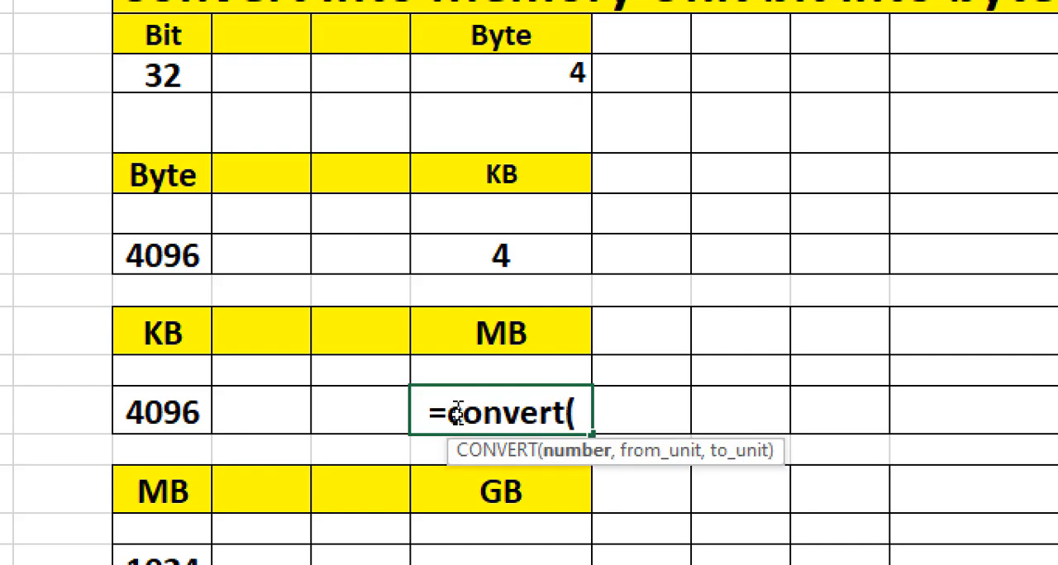
pyautogui.click(161, 411)
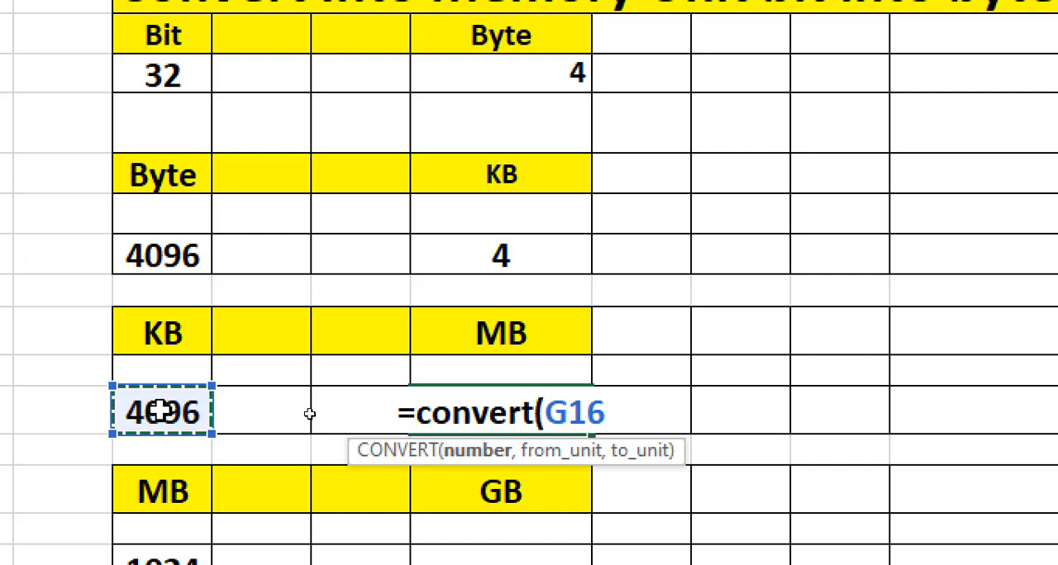
# - Complete the J16 CONVERT formula with "kibyte" as the source unit and "Mibyte" as the target unit
pyautogui.write(',')
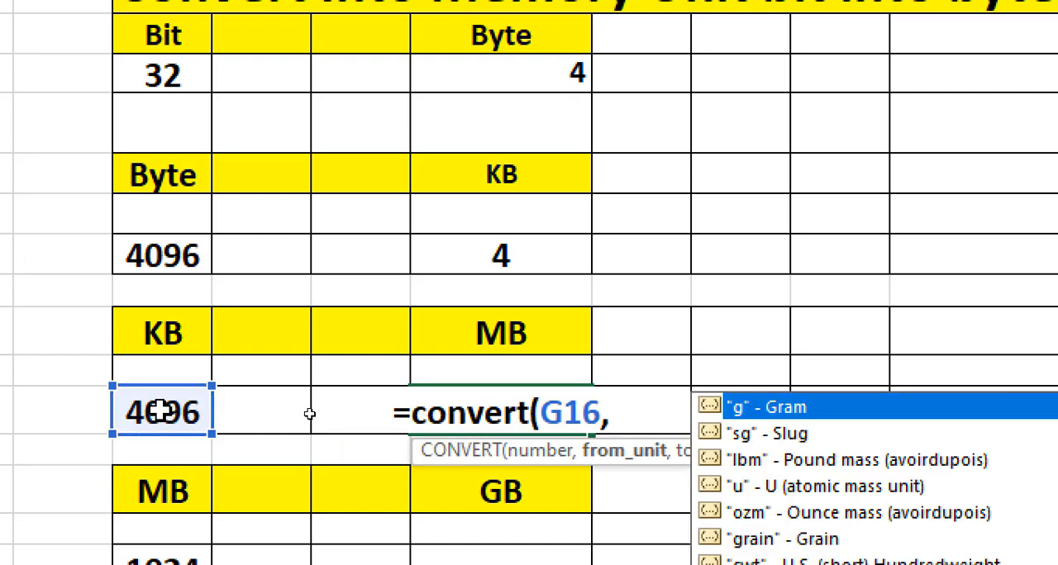
pyautogui.write('"')
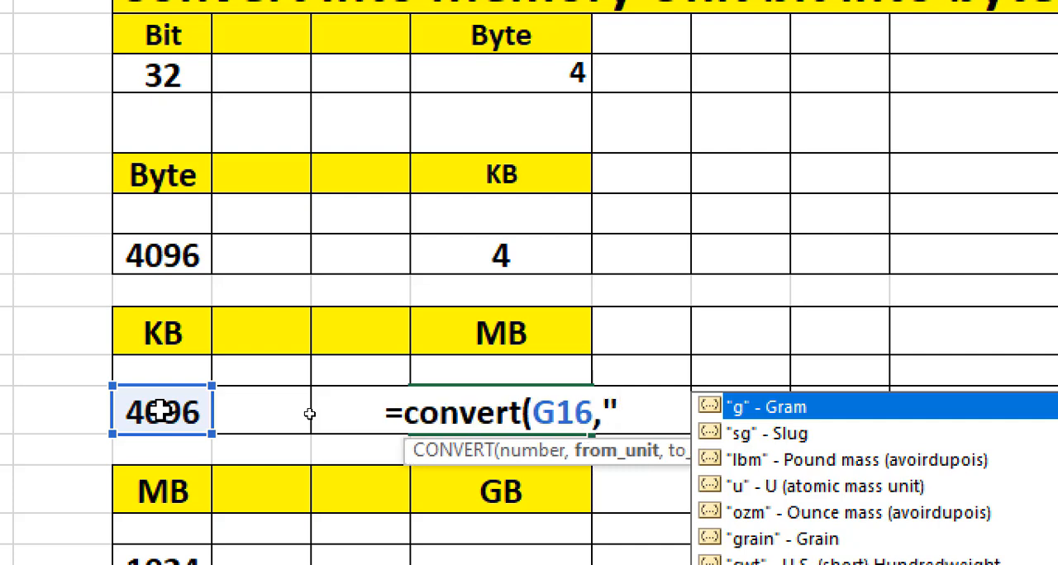
pyautogui.write('kibyt')
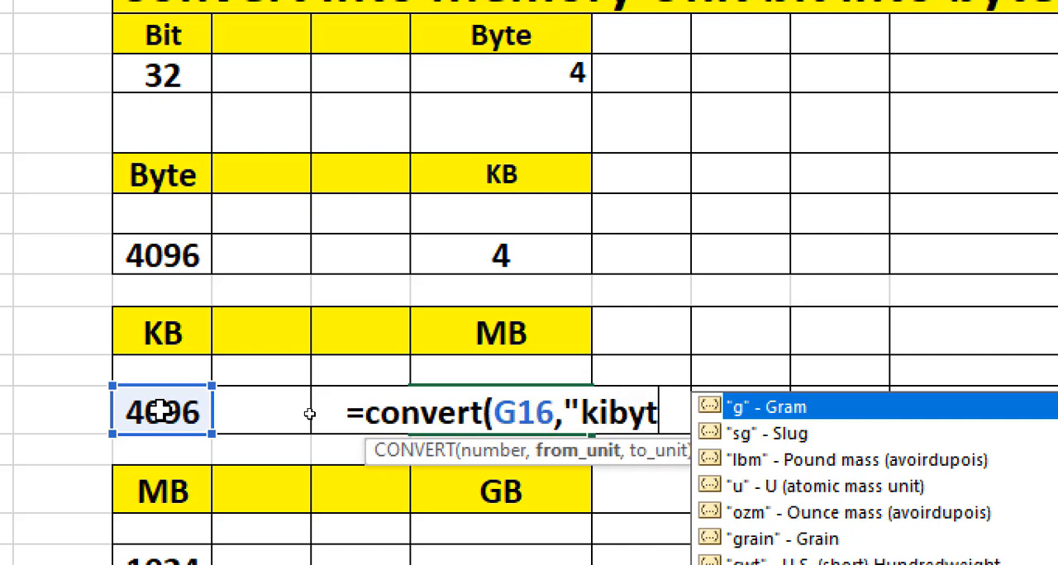
pyautogui.write('e"')
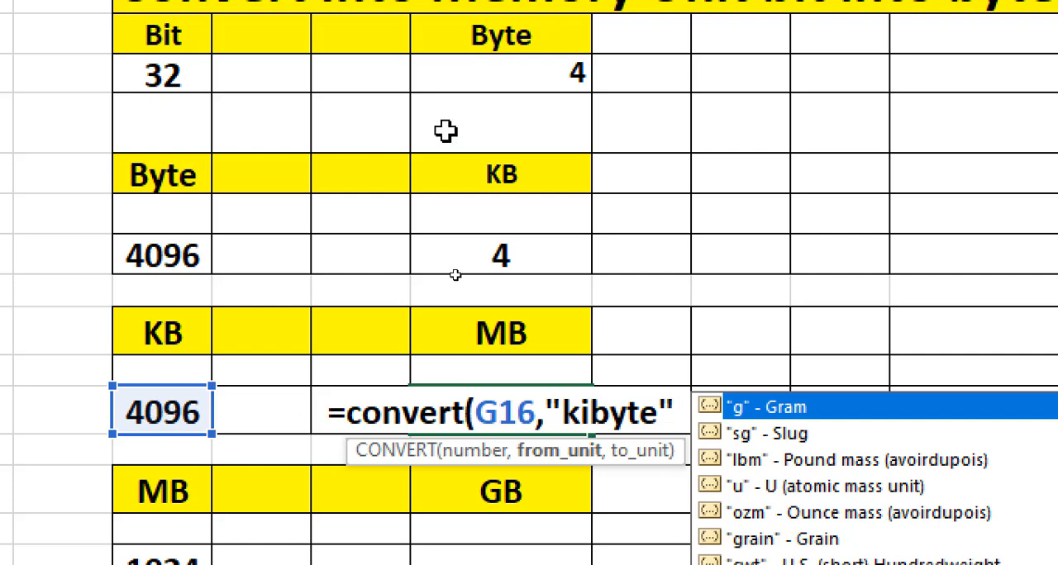
pyautogui.write(',')
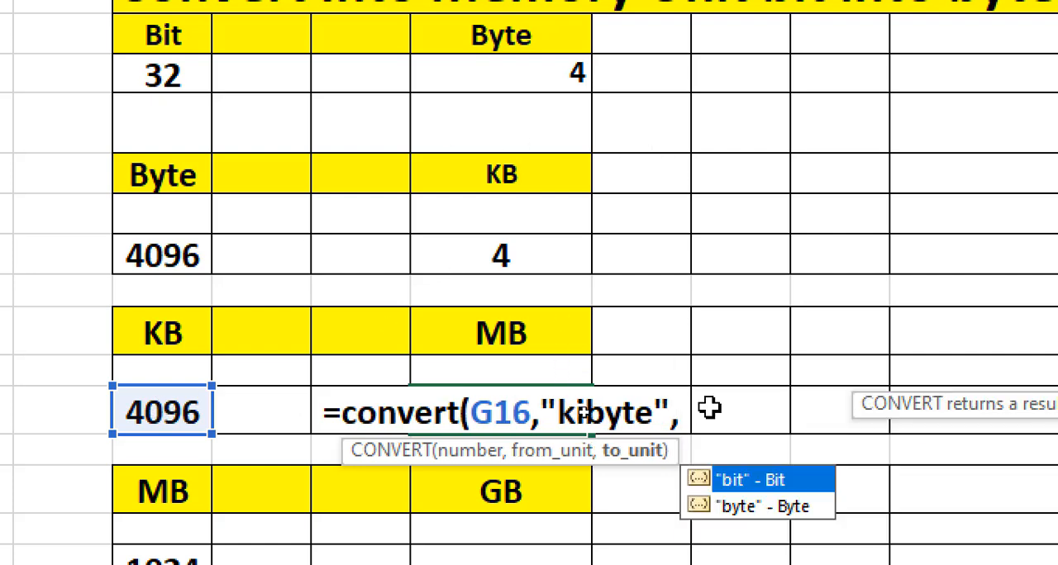
pyautogui.write('"')
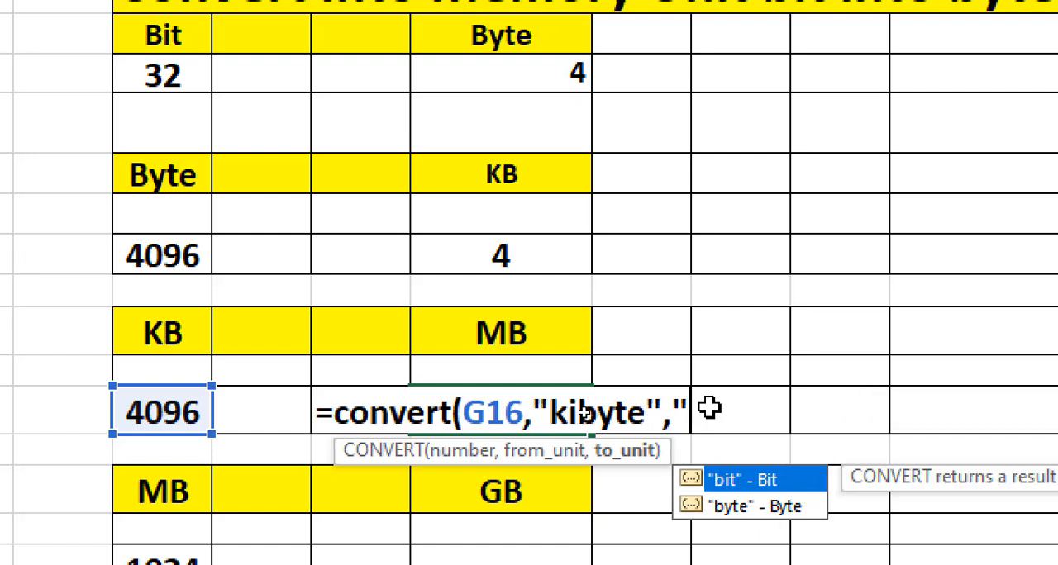
pyautogui.write('Mi')
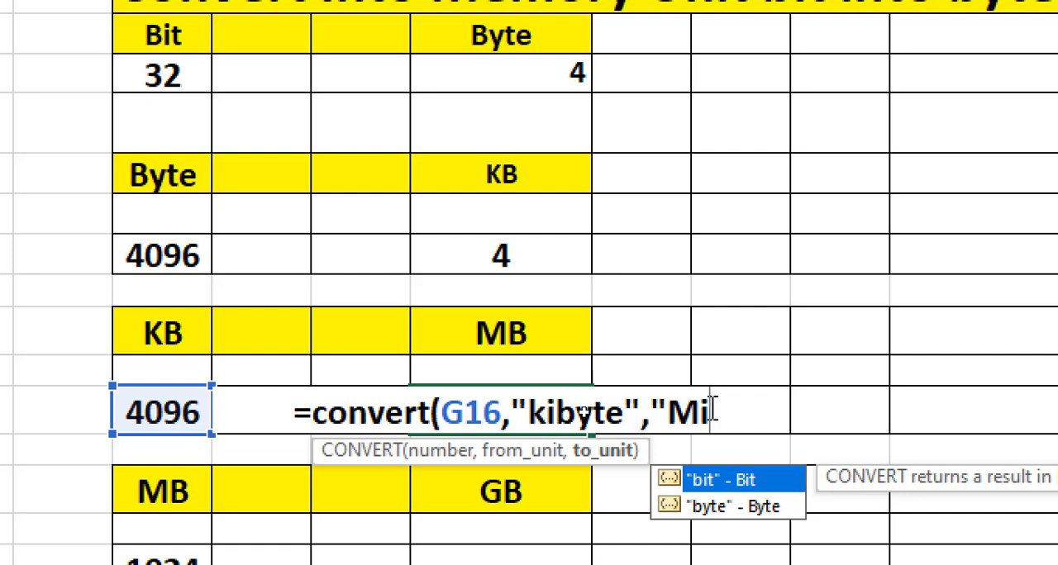
pyautogui.write('byte')
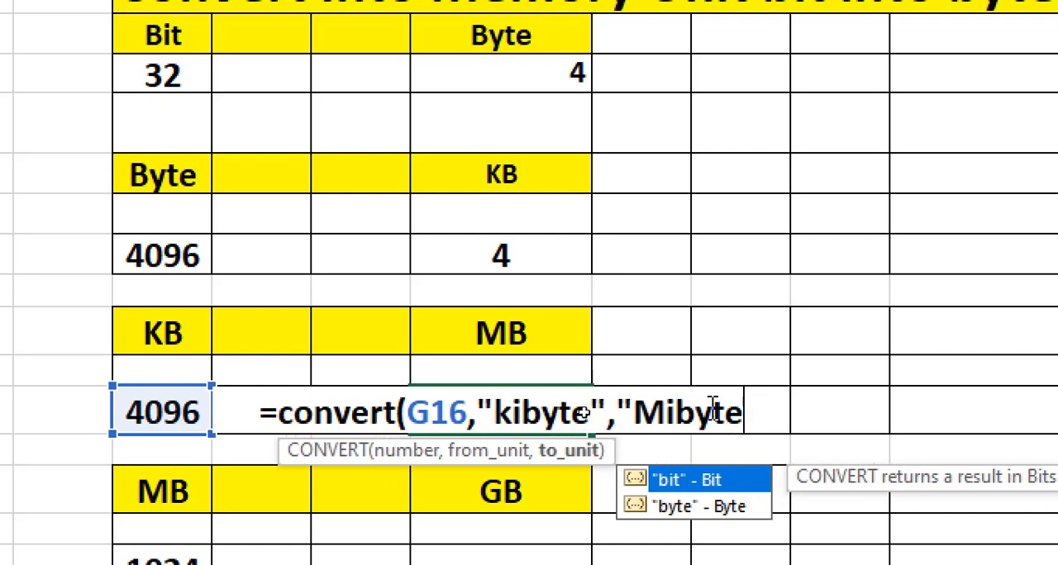
pyautogui.write('"')
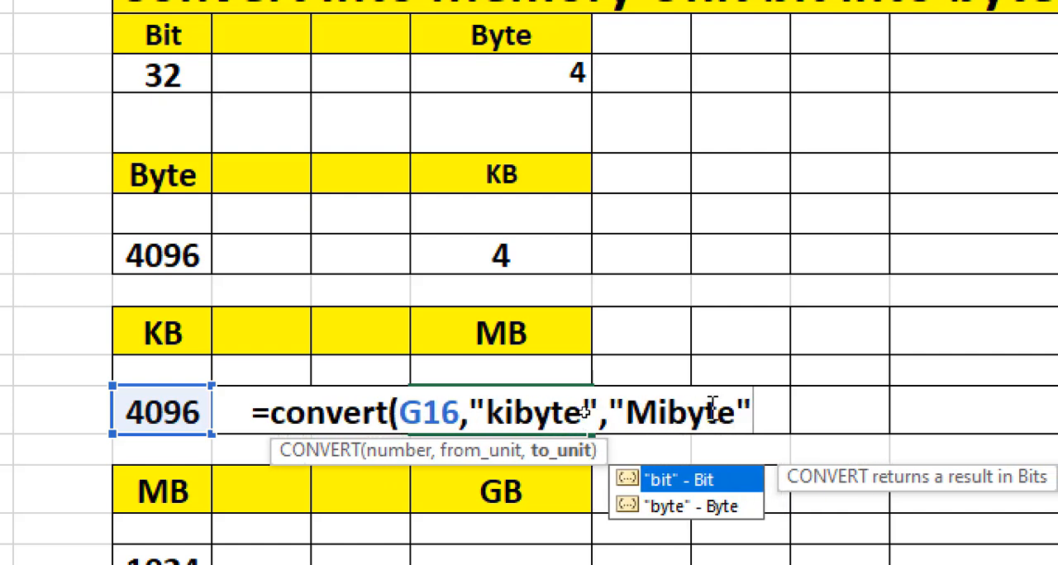
pyautogui.write(')')
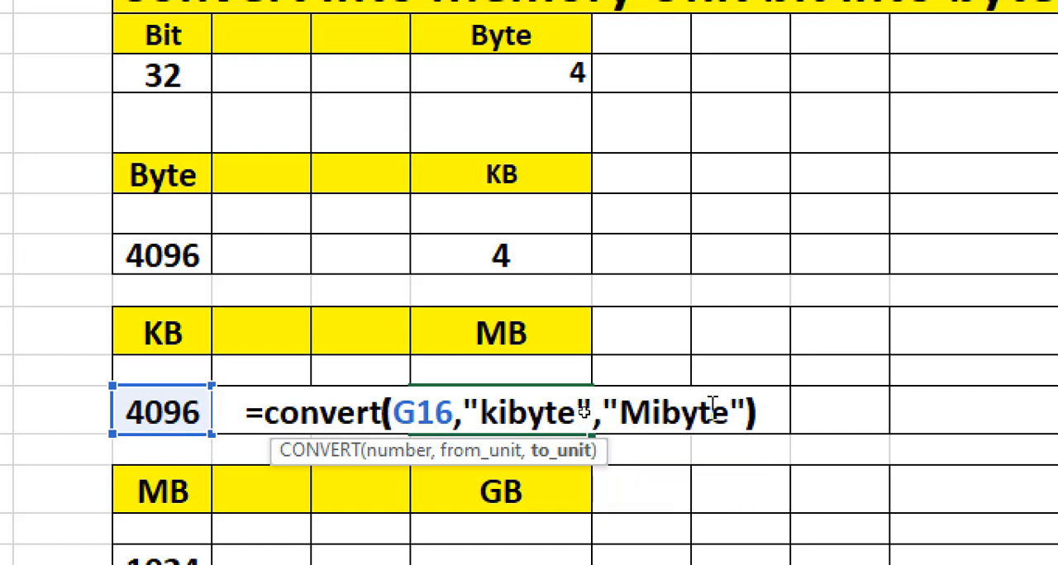
pyautogui.press('Return')
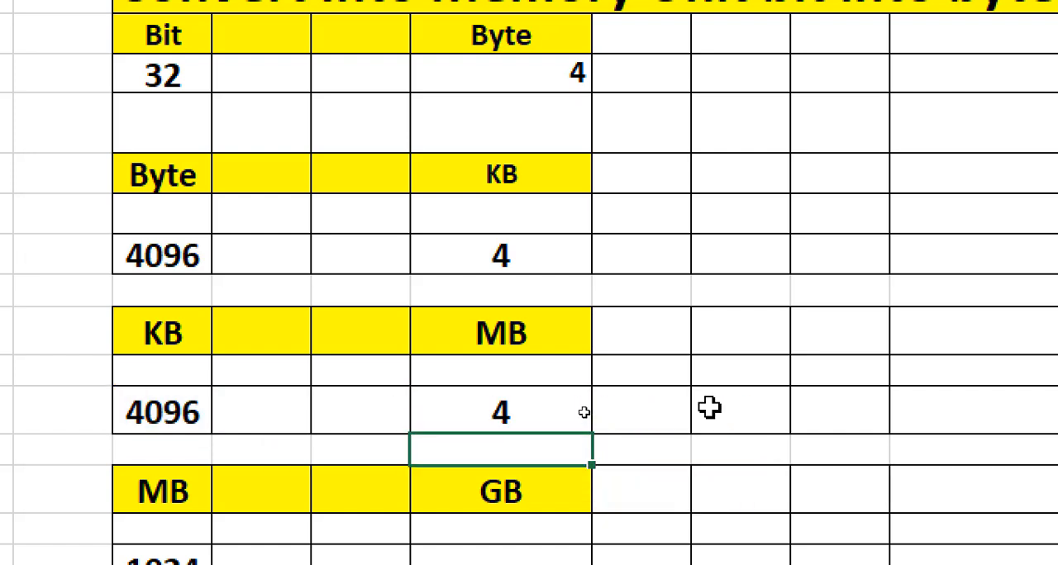
# - Set the KB value in G16 to 1024 and check the MB result in J16
pyautogui.click(169, 340)
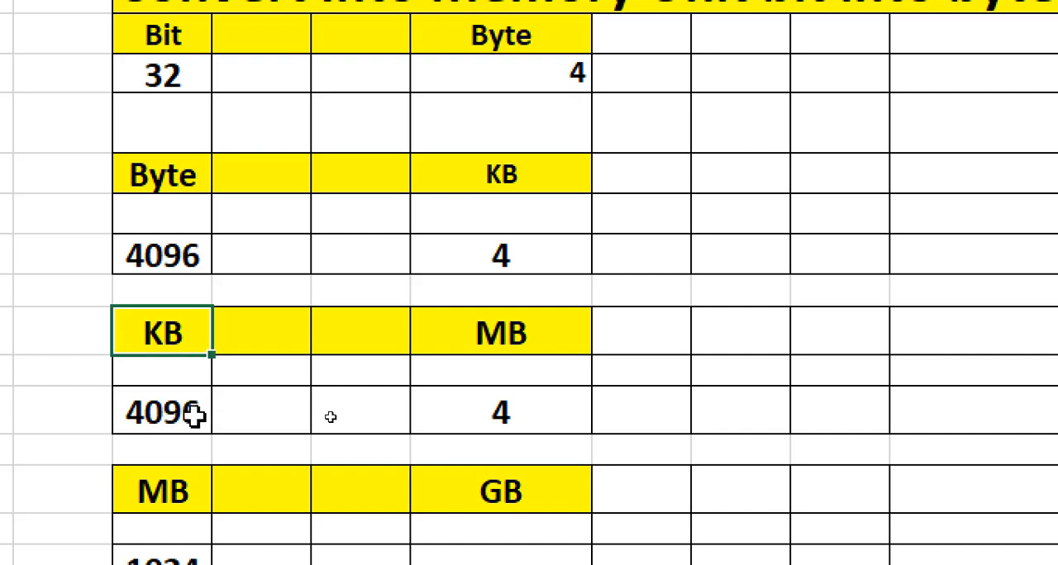
pyautogui.click(465, 411)
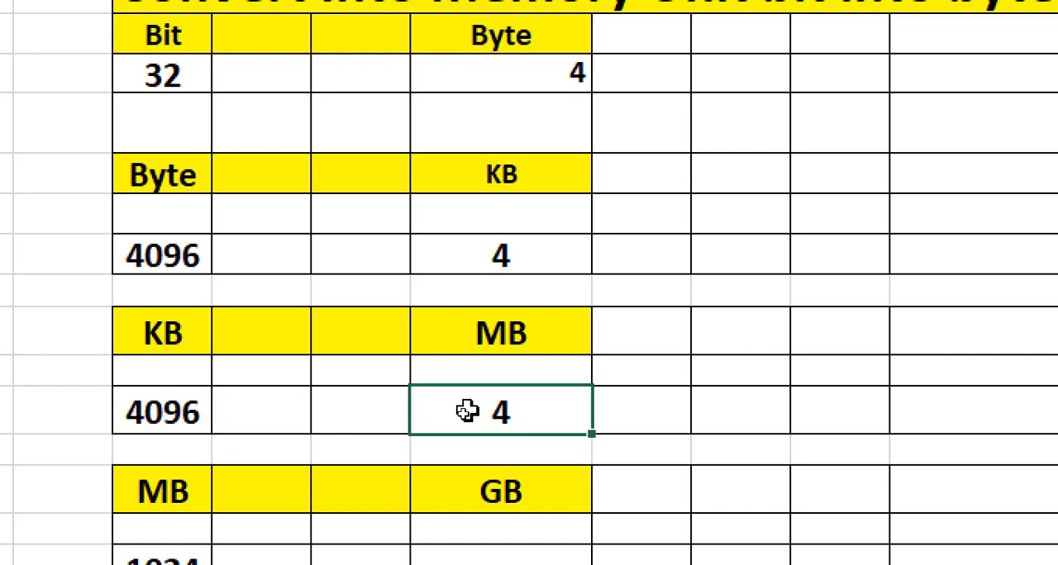
pyautogui.click(217, 418)
pyautogui.click(135, 408)
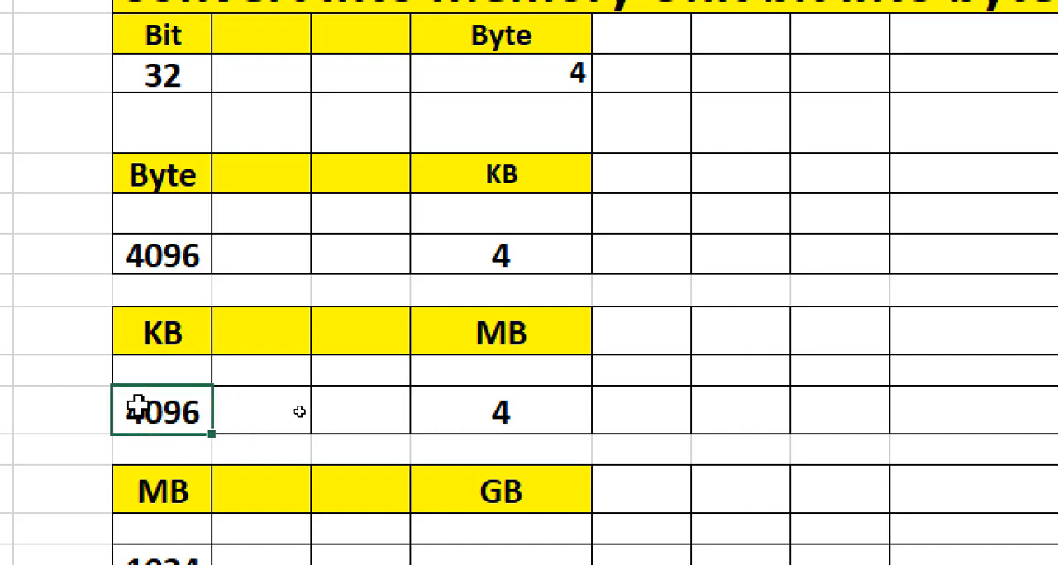
pyautogui.write('102')
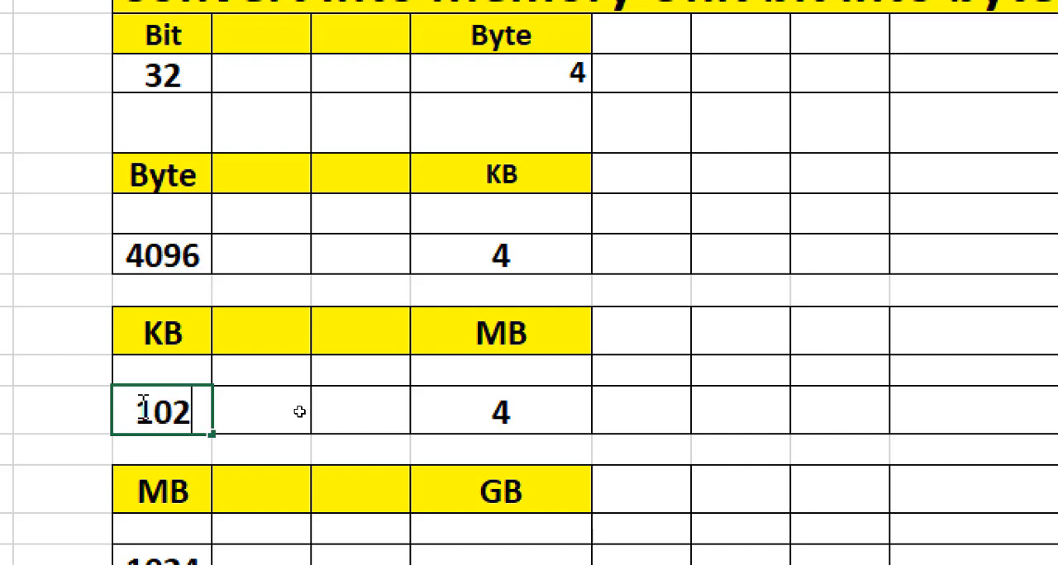
pyautogui.write('4')
pyautogui.click(269, 430)
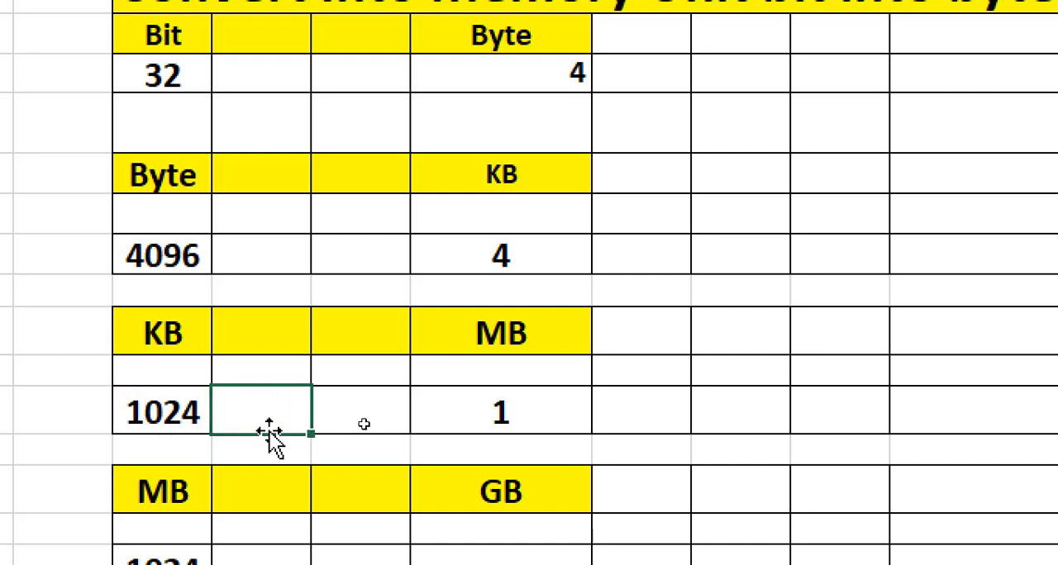
pyautogui.click(549, 422)
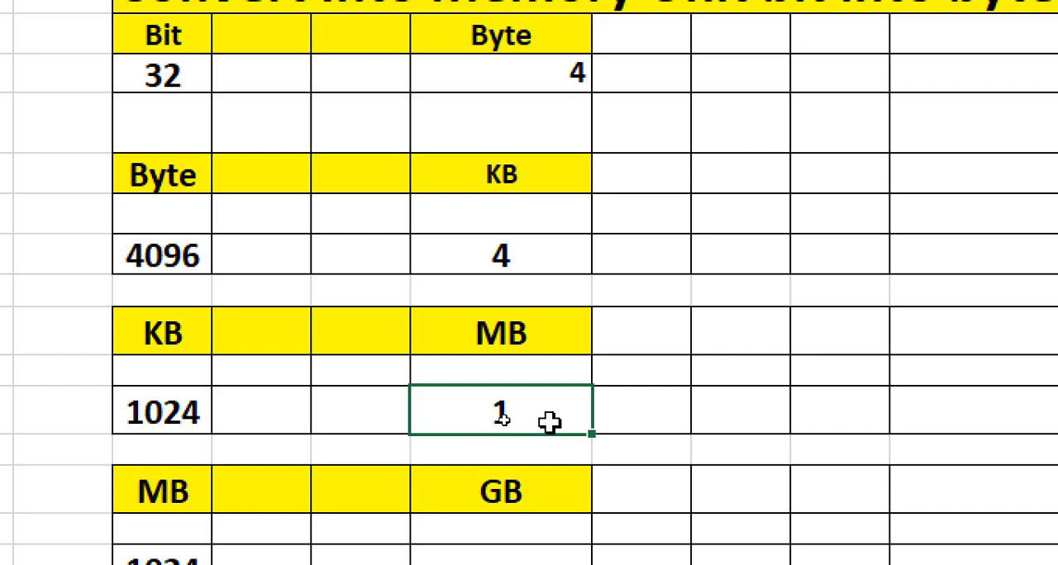
pyautogui.click(166, 412)
# - Start a CONVERT formula in J20 under GB, using the MB value in G20 as the number
pyautogui.scroll(-2, 174, 372)
pyautogui.click(179, 341)
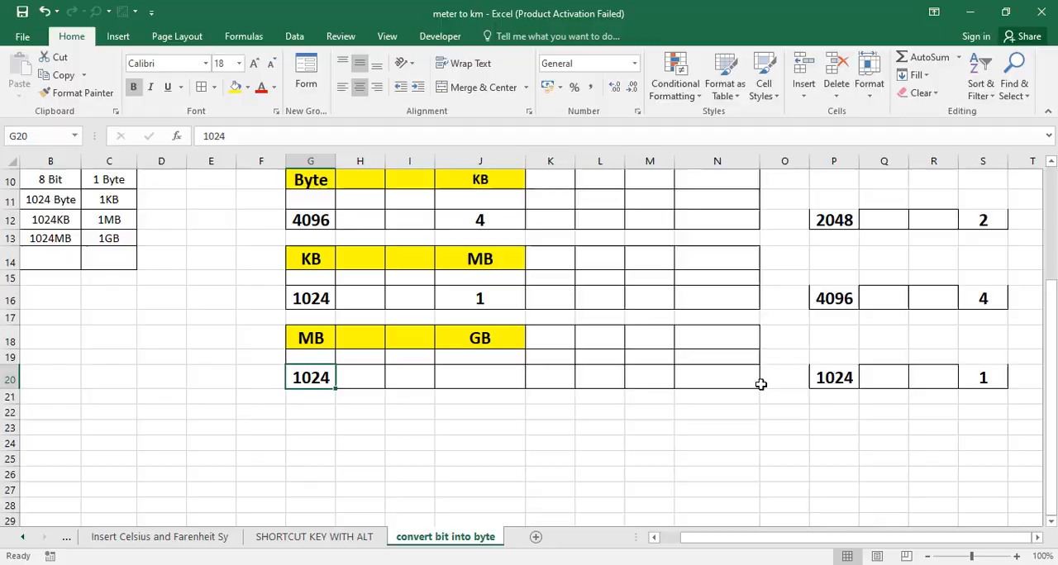
pyautogui.click(462, 340)
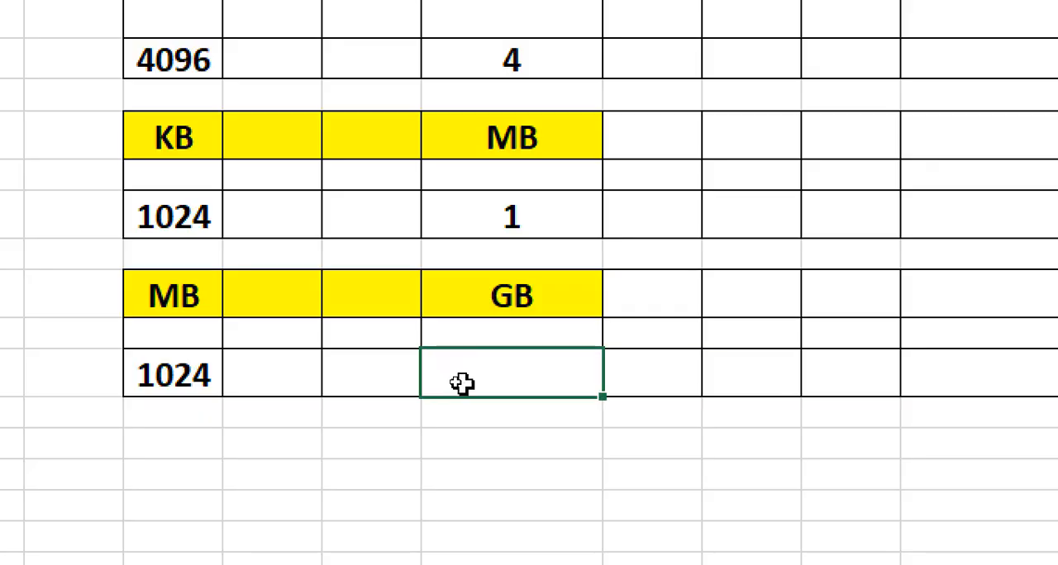
pyautogui.write('=')
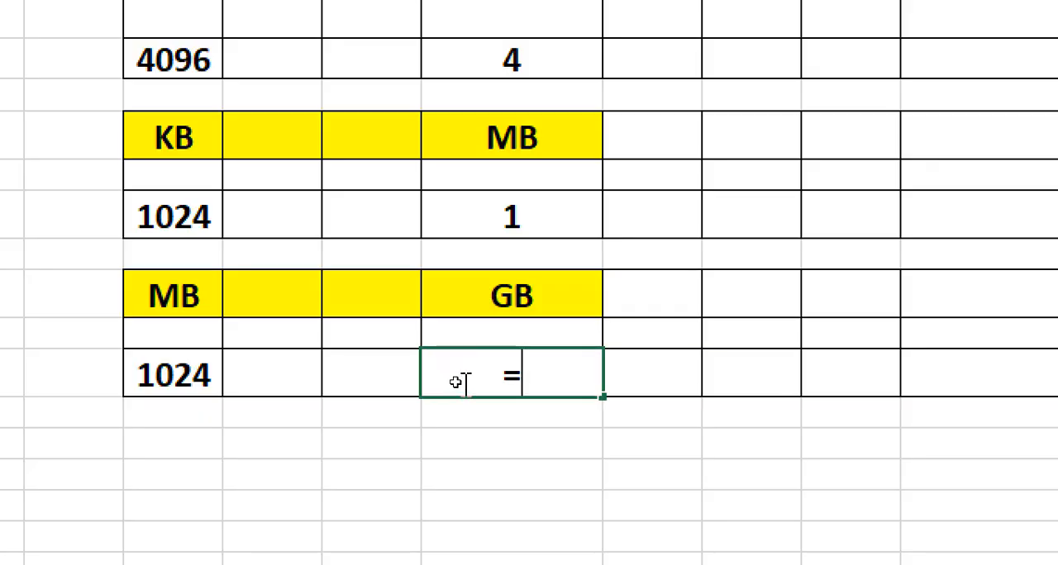
pyautogui.write('convert')
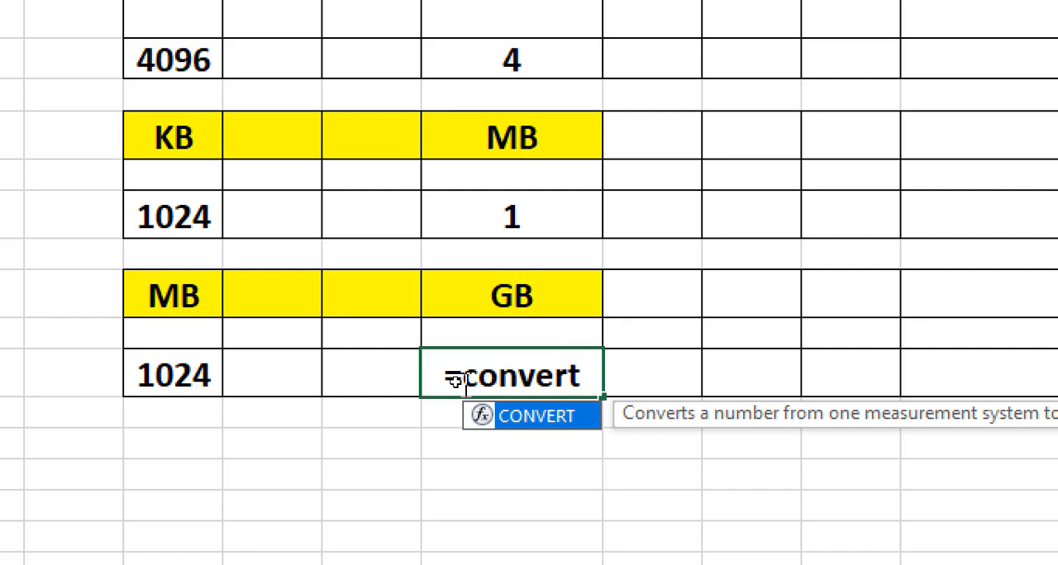
pyautogui.write('(')
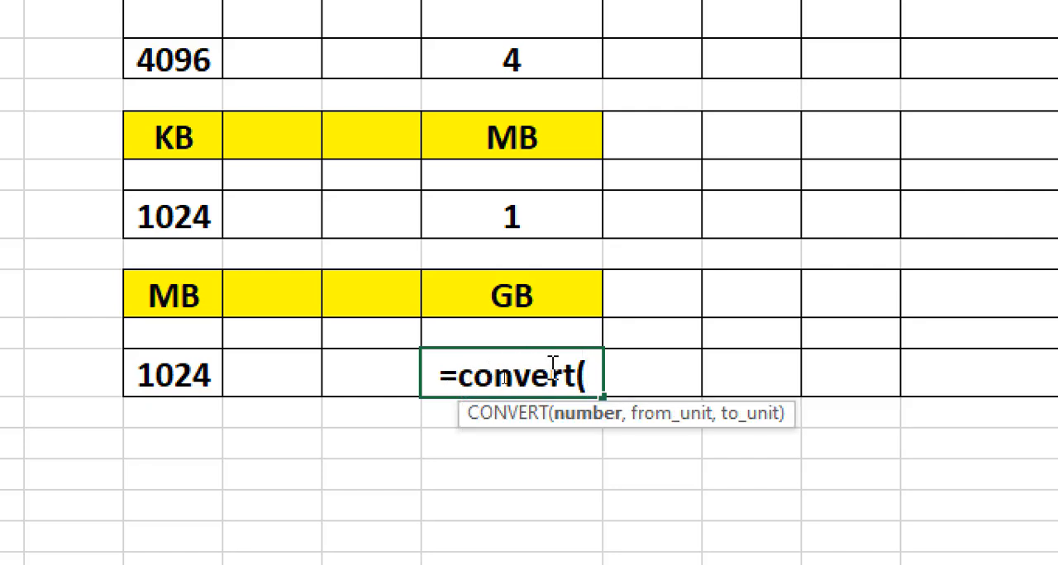
pyautogui.click(176, 376)
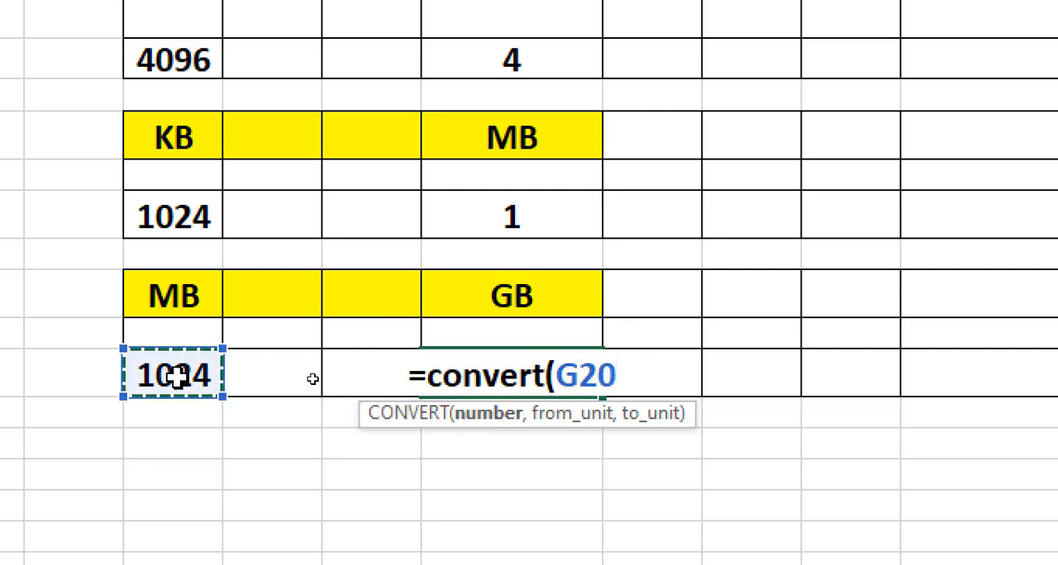
# - Complete the J20 CONVERT formula with "Mibyte" as the source unit and "Gibyte" as the target unit
pyautogui.write(',')
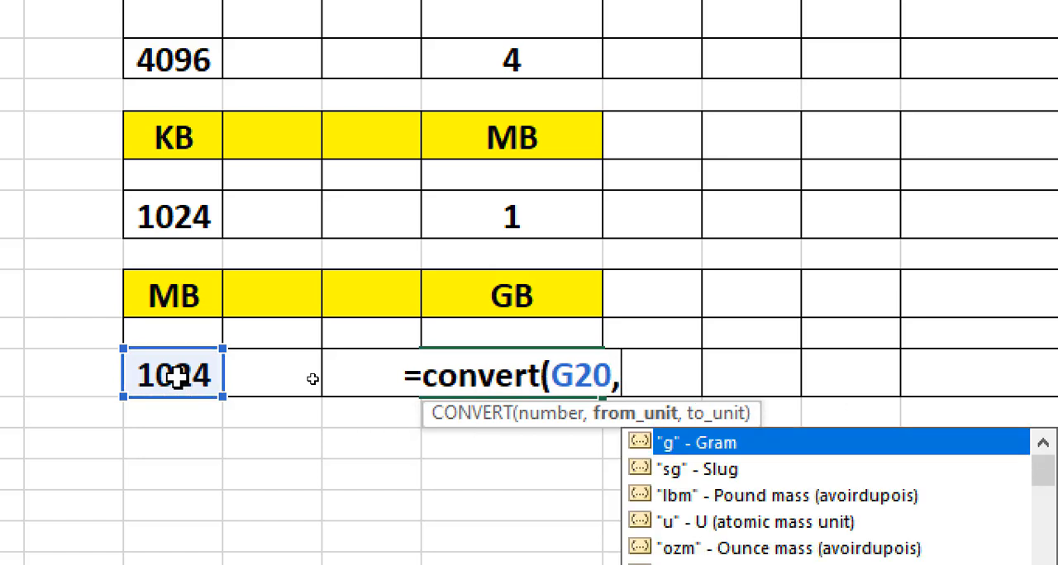
pyautogui.write('"Mibyte')
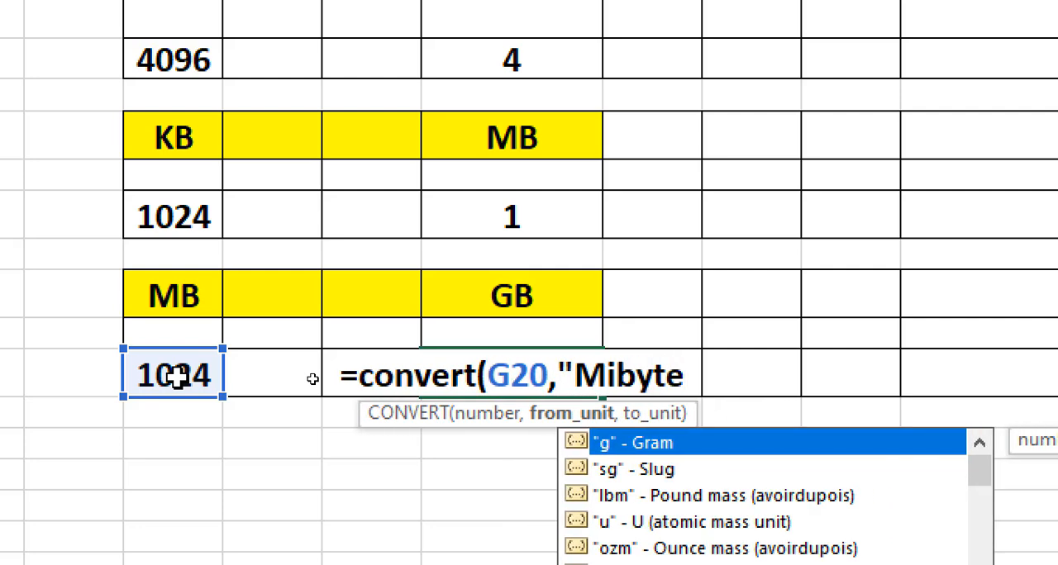
pyautogui.write('"')
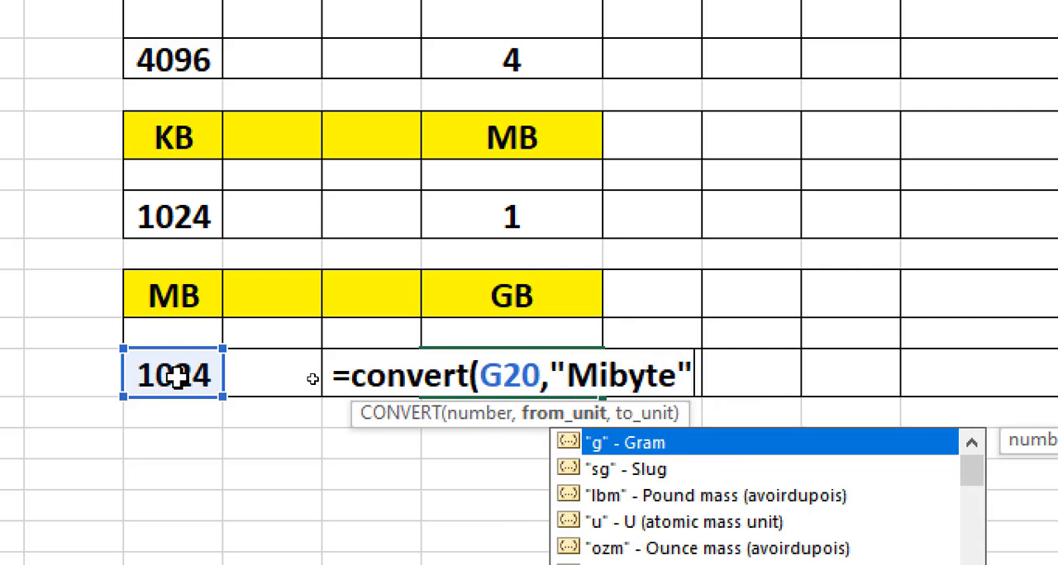
pyautogui.write(',')
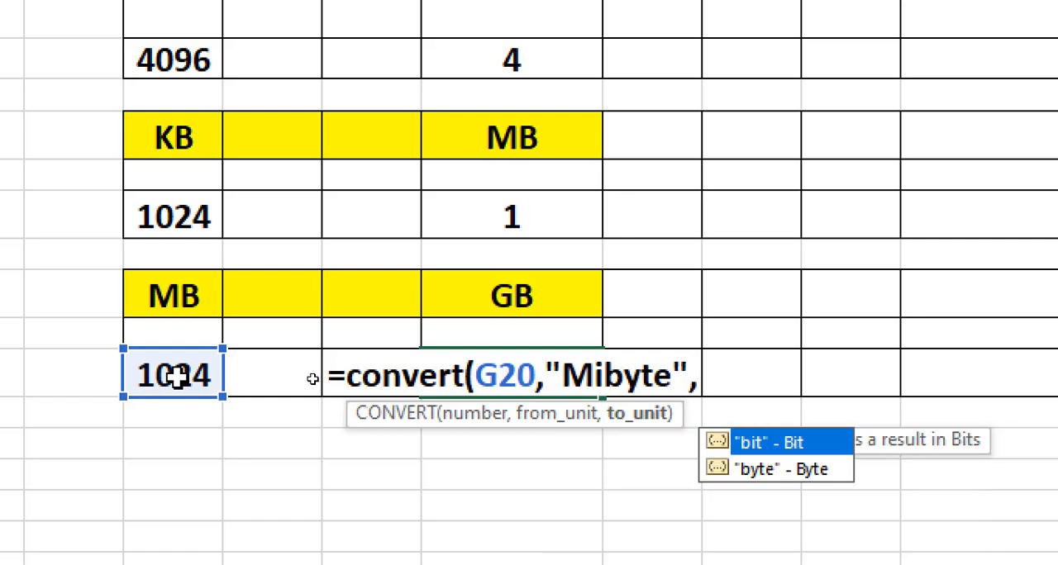
pyautogui.write('"')
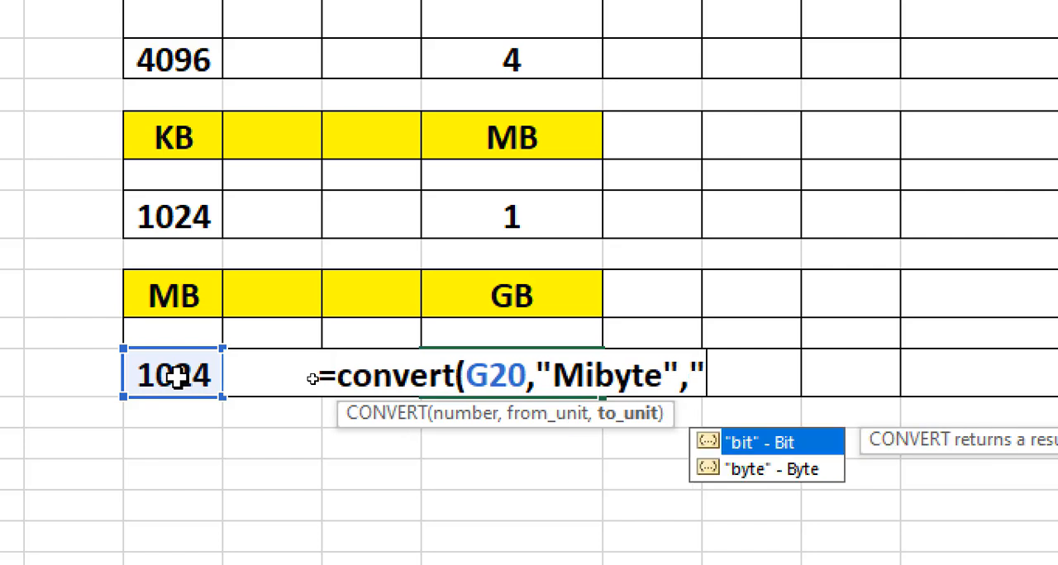
pyautogui.write('G')
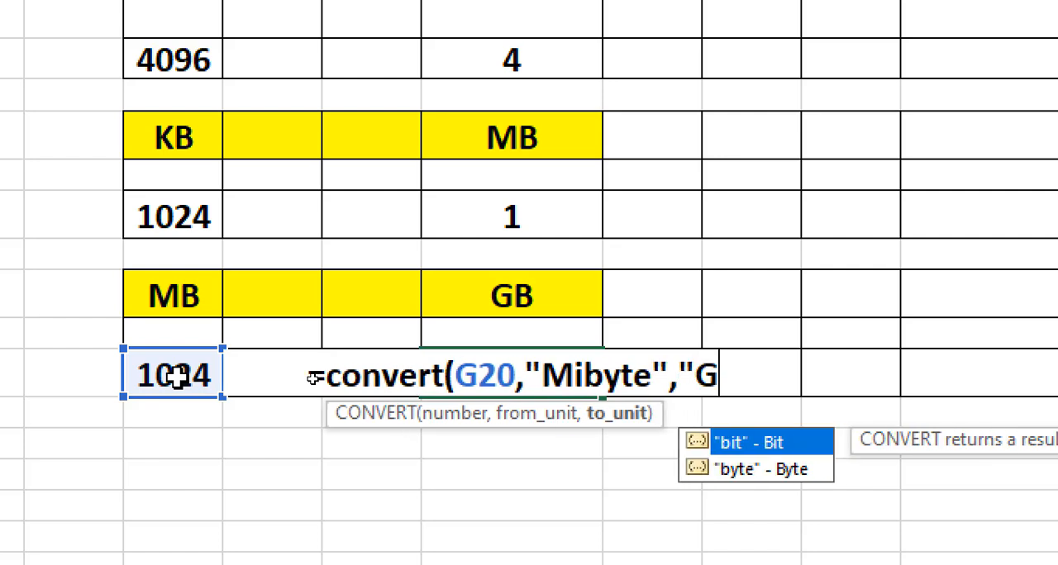
pyautogui.write('i')
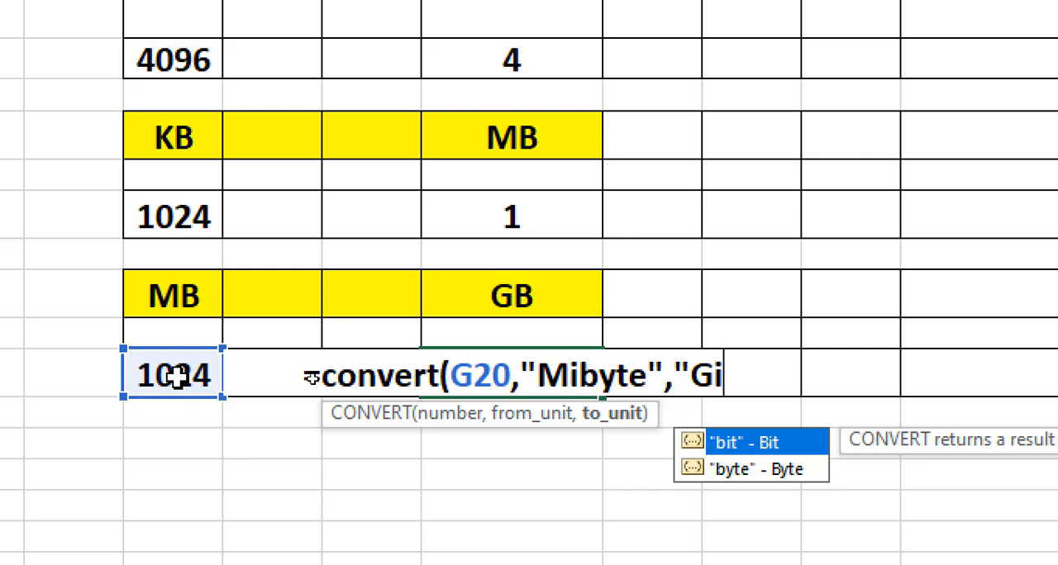
pyautogui.write('byte')
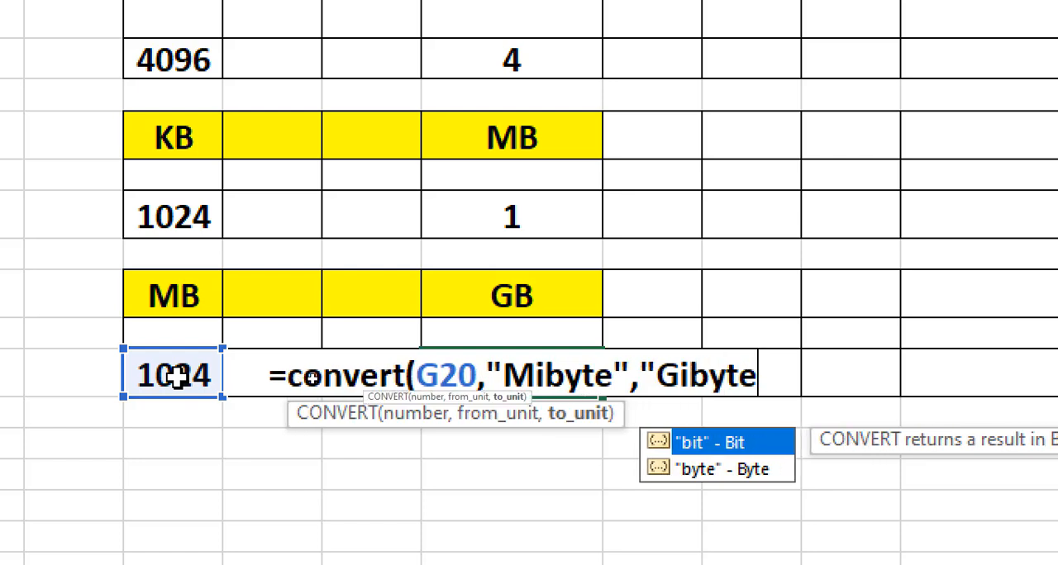
pyautogui.write('")')
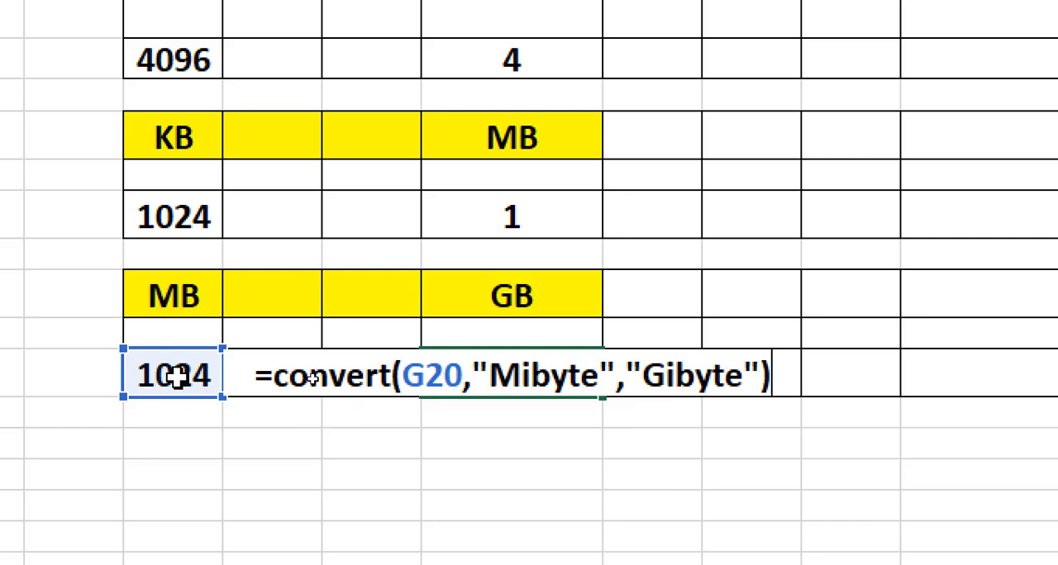
pyautogui.press('Return')
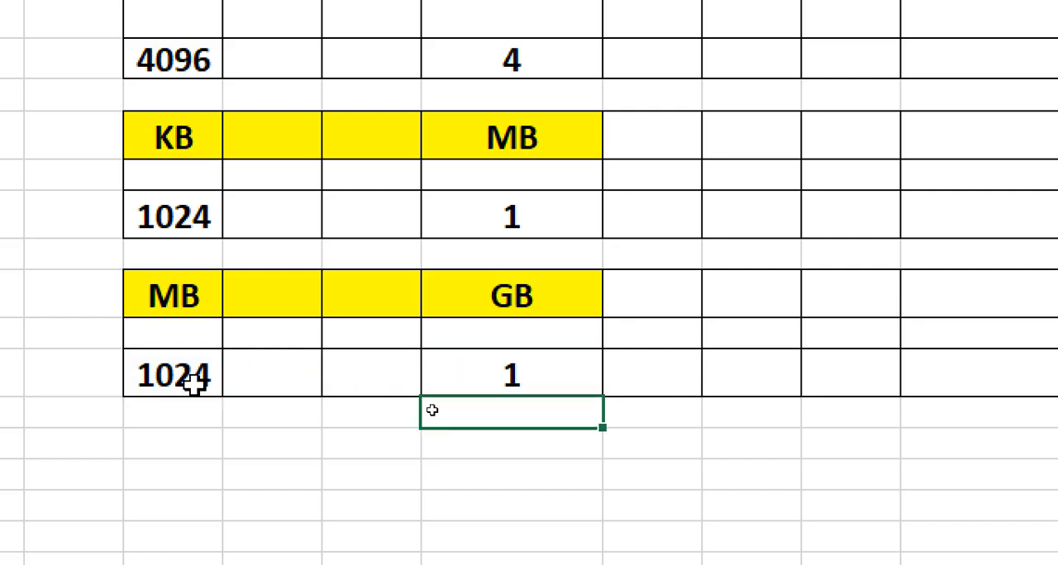
# - Set the MB value in G20 to 2048 to test the GB conversion formula
pyautogui.click(541, 382)
pyautogui.click(196, 374)
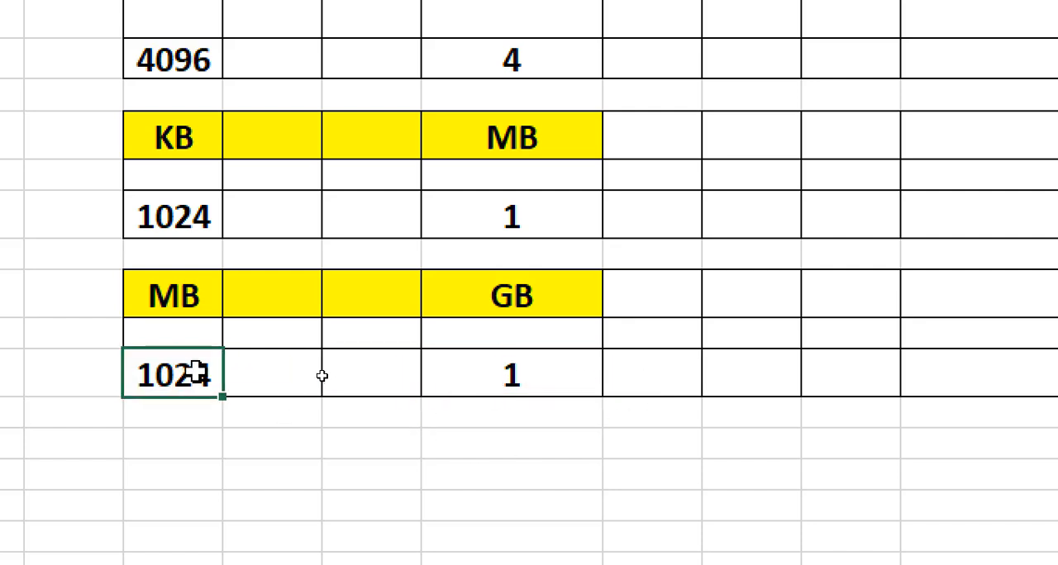
pyautogui.write('20')
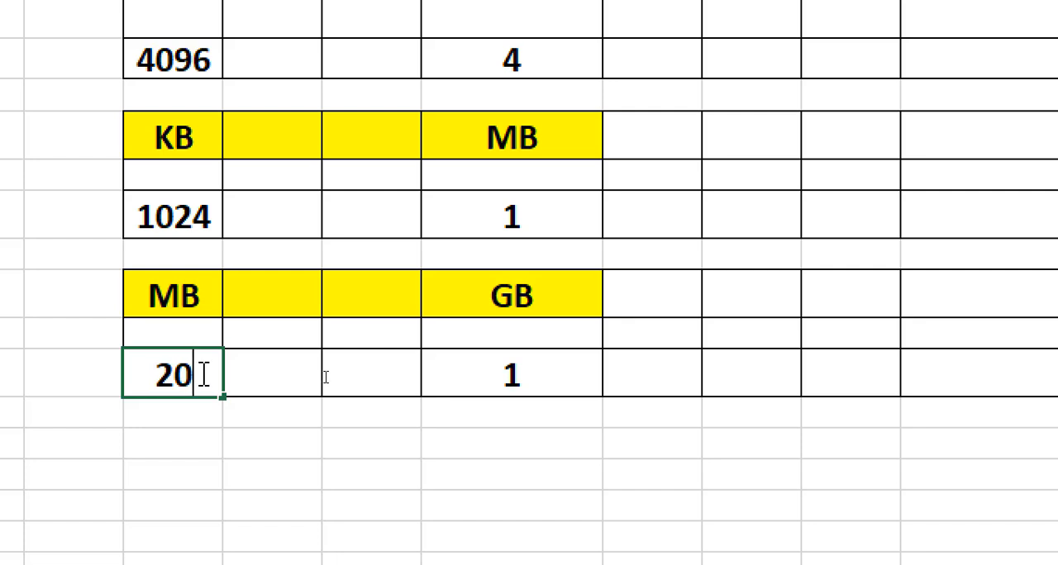
pyautogui.write('28')
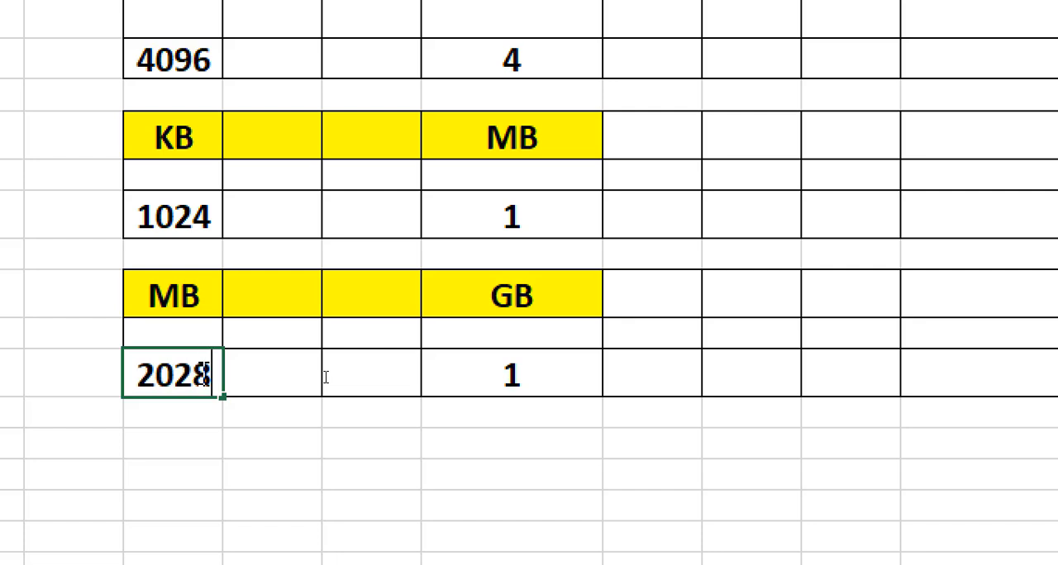
pyautogui.press('BackSpace')
pyautogui.press('BackSpace')
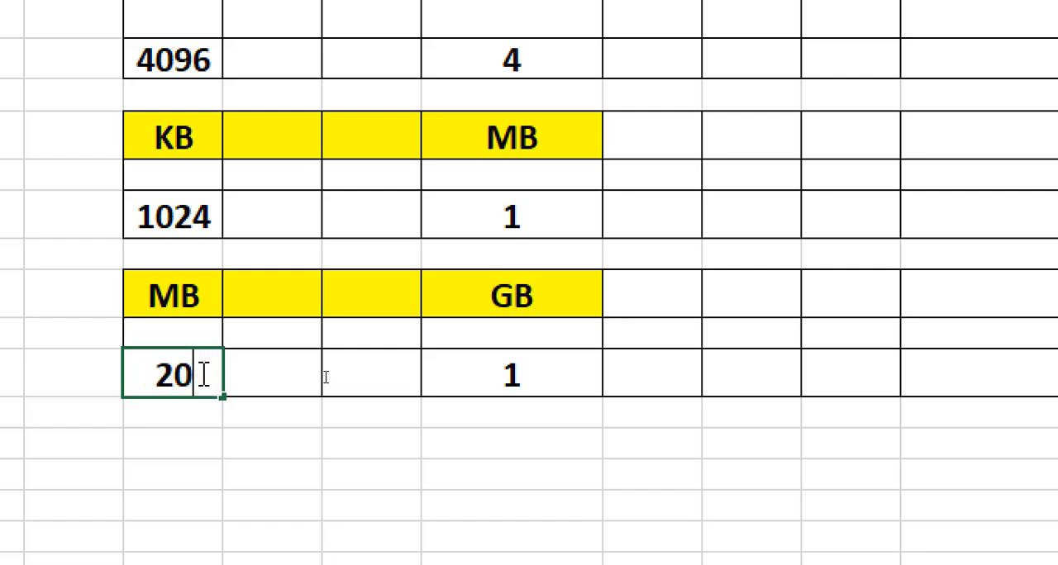
pyautogui.write('4')
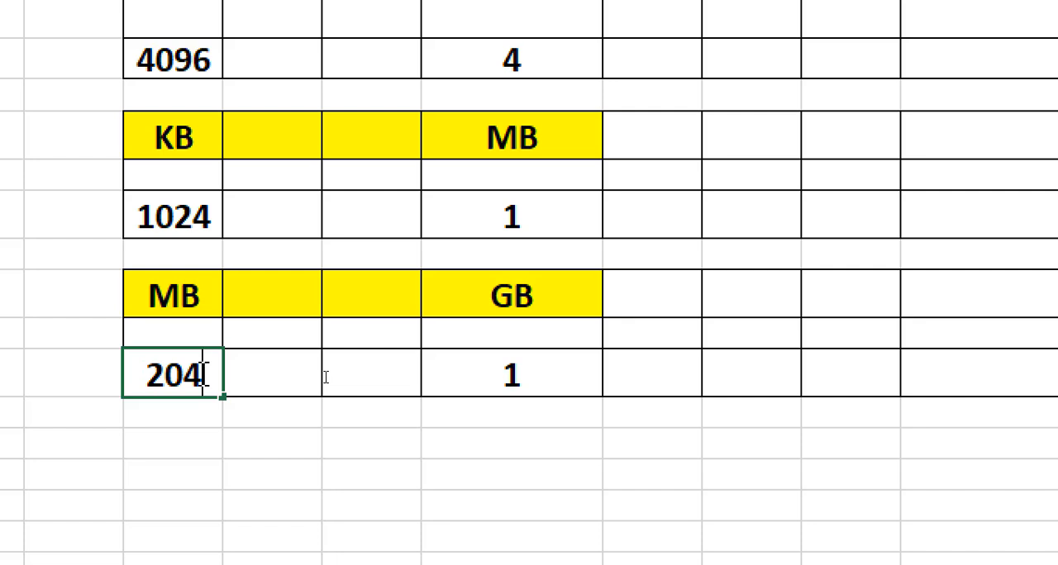
pyautogui.write('8')
pyautogui.press('Return')
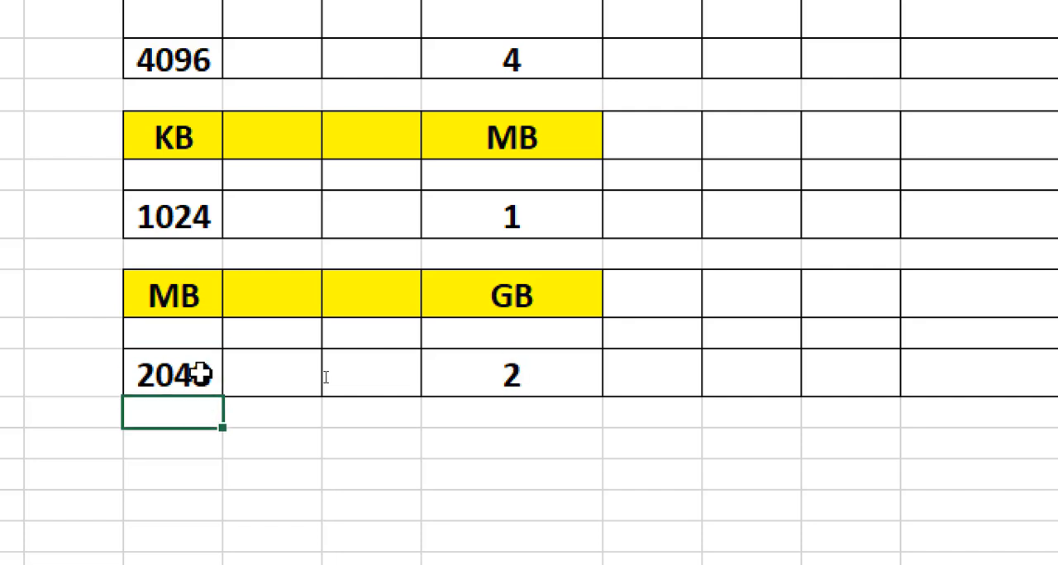
# - Set the MB value in G20 to 512 to test the GB conversion with a smaller amount
pyautogui.scroll(-1, 648, 472)
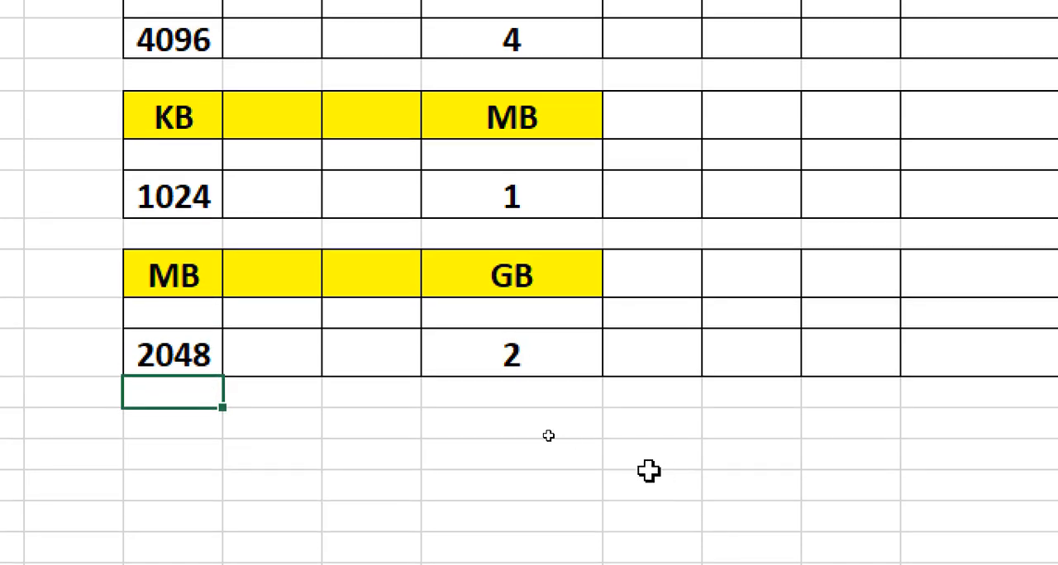
pyautogui.click(198, 359)
pyautogui.write('512')
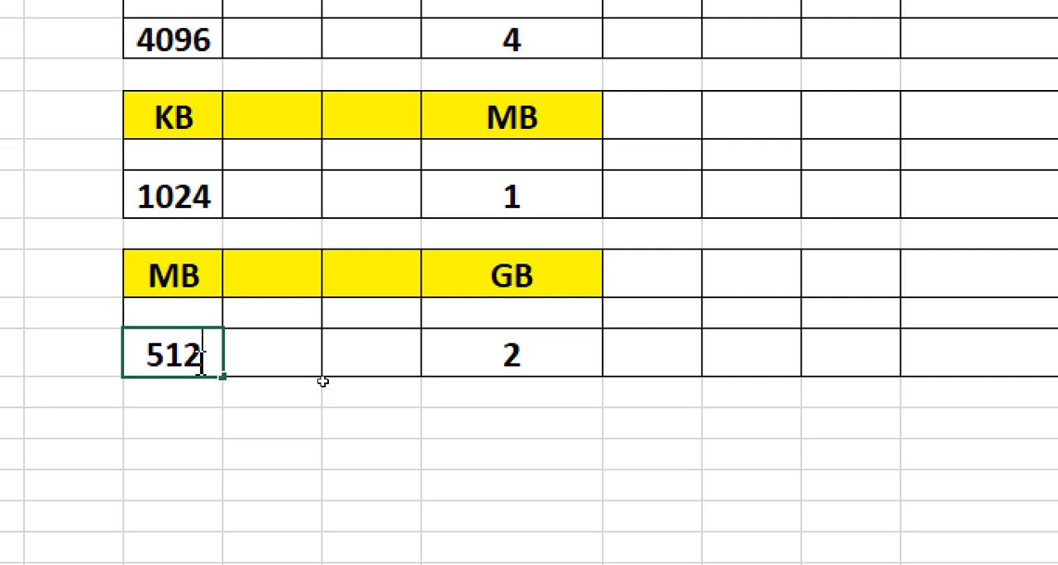
pyautogui.press('Return')
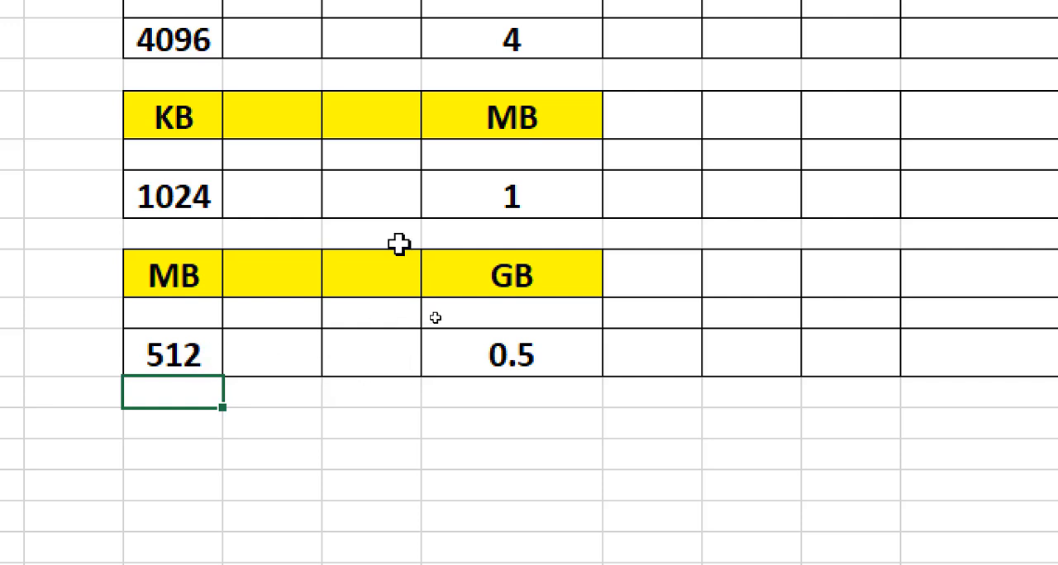
# - Review the Memory Unit reference table row by row, from the bit-to-byte equivalence through the MB-to-GB one
pyautogui.scroll(3, 399, 244)
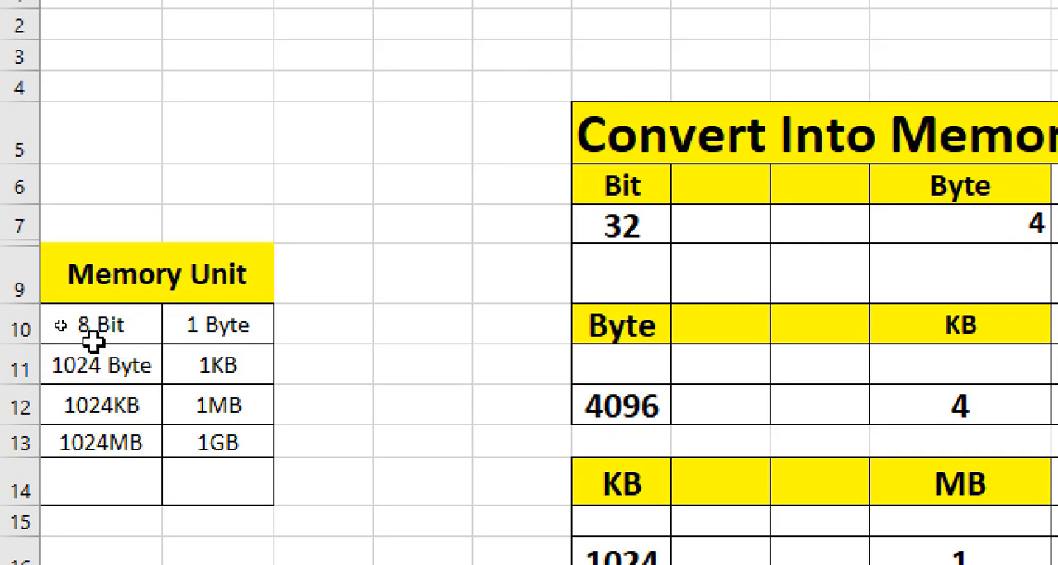
pyautogui.click(80, 341)
pyautogui.click(212, 333)
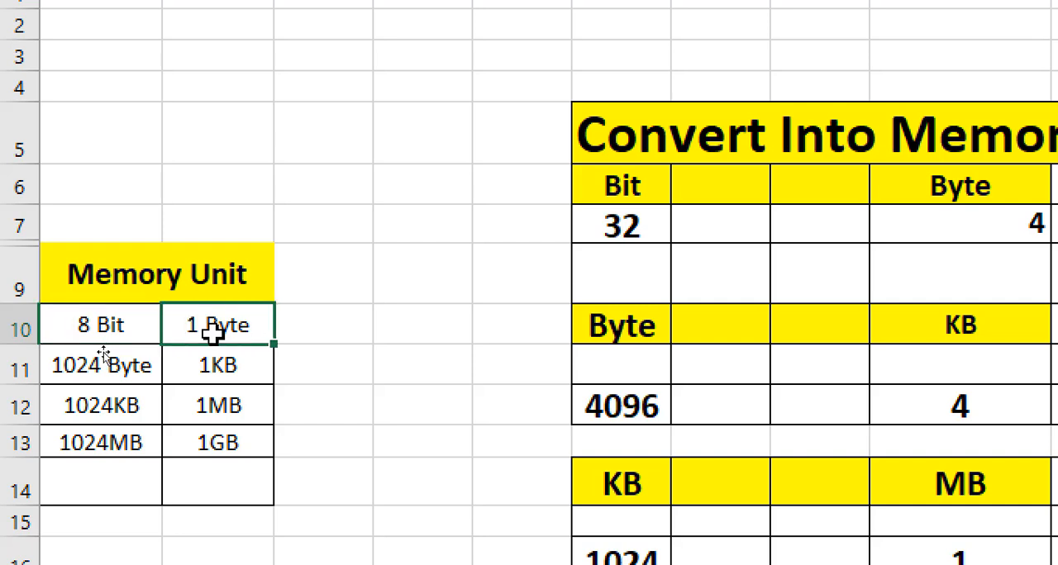
pyautogui.click(113, 373)
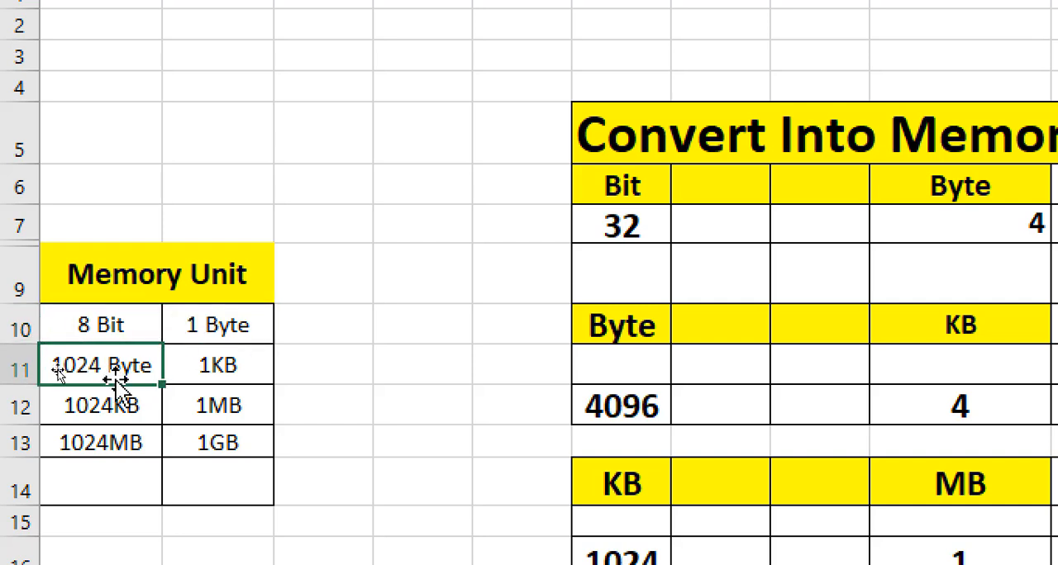
pyautogui.click(198, 375)
pyautogui.click(131, 413)
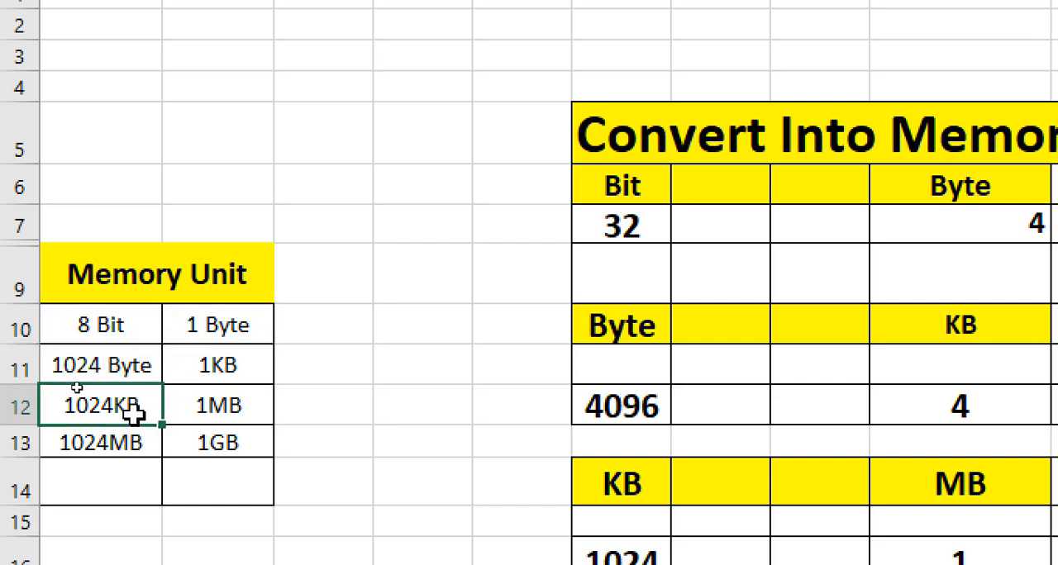
pyautogui.click(145, 449)
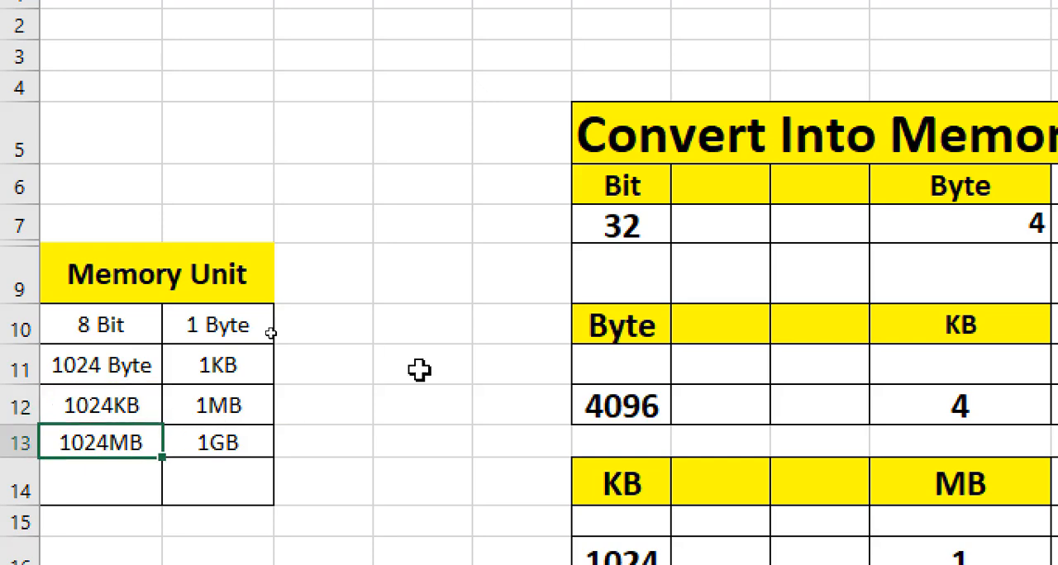